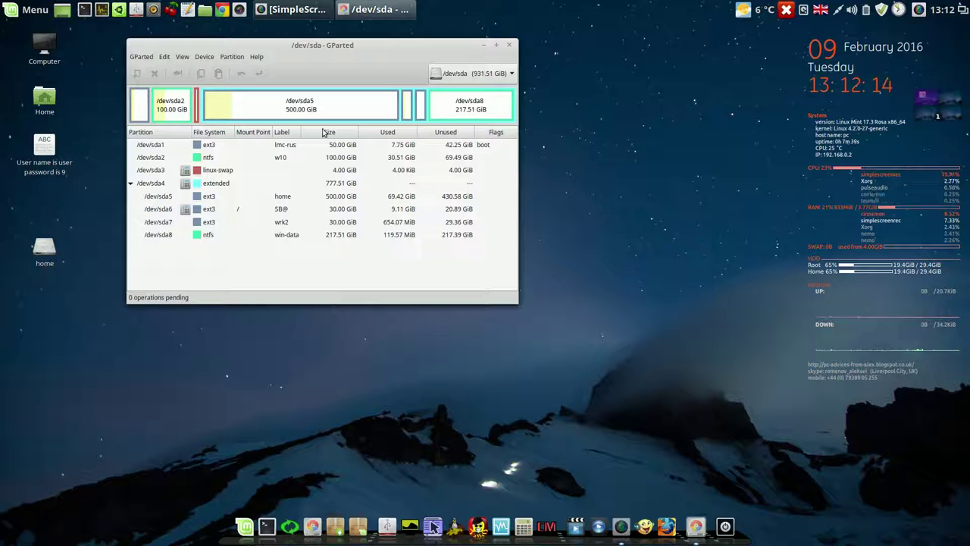
Inspect the sda1, sda2 and sda6 partitions in GParted, then close GParted
drag(379, 49, 468, 57)
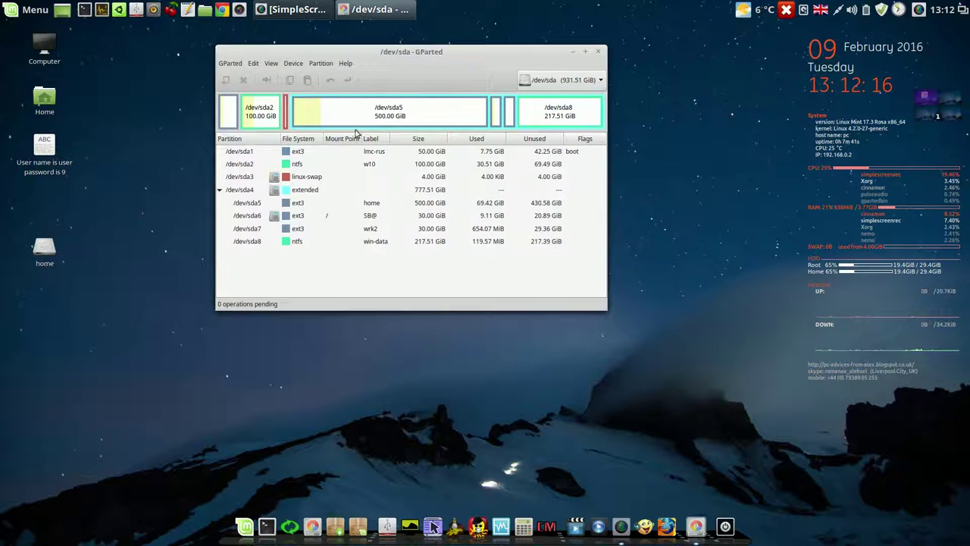
click(252, 155)
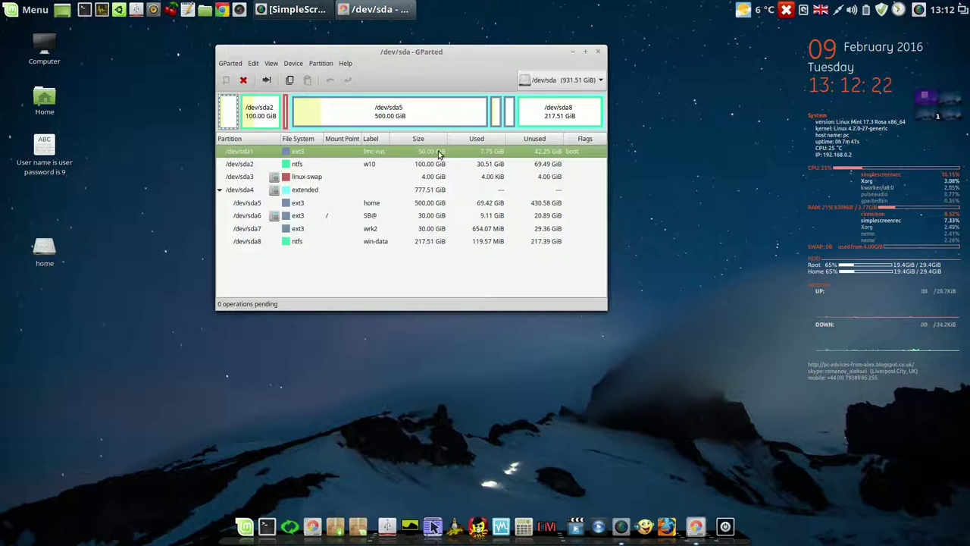
click(346, 166)
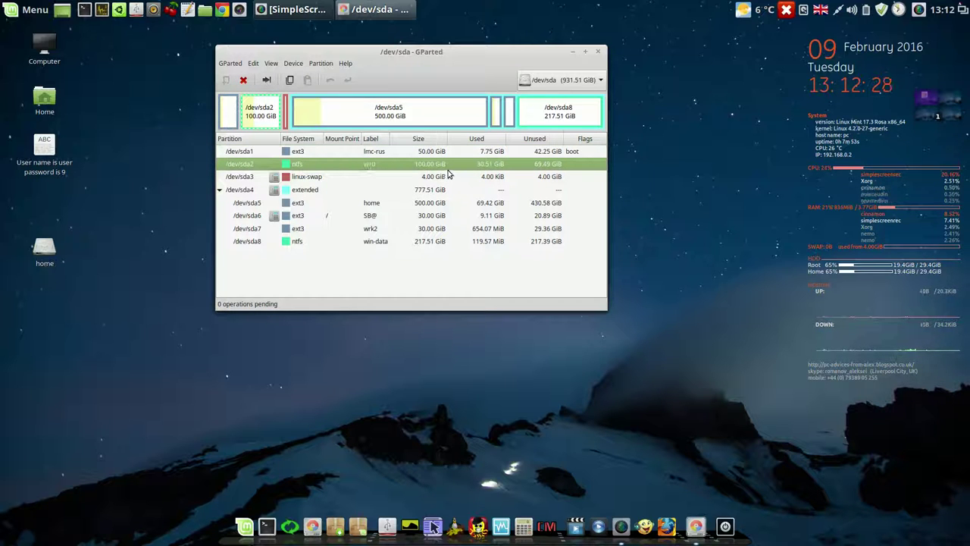
click(322, 219)
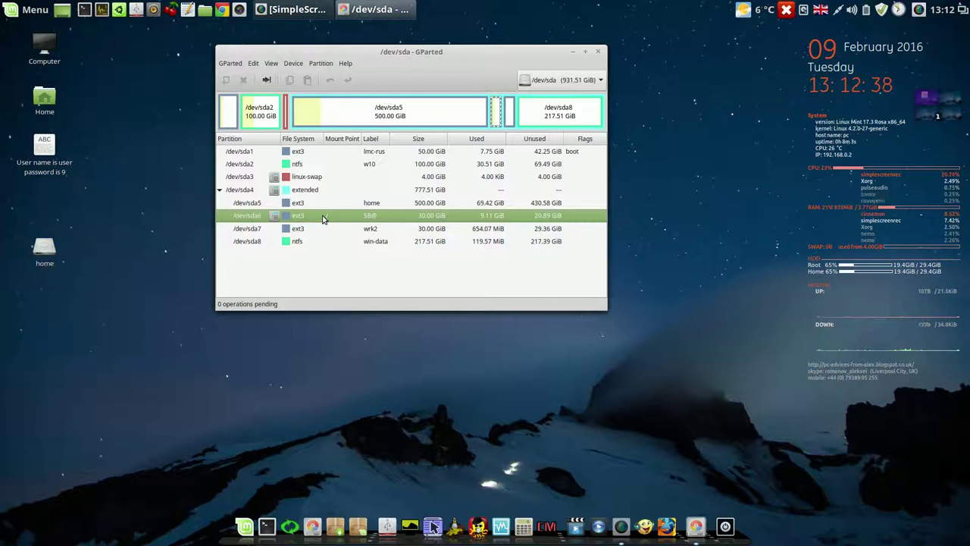
click(599, 51)
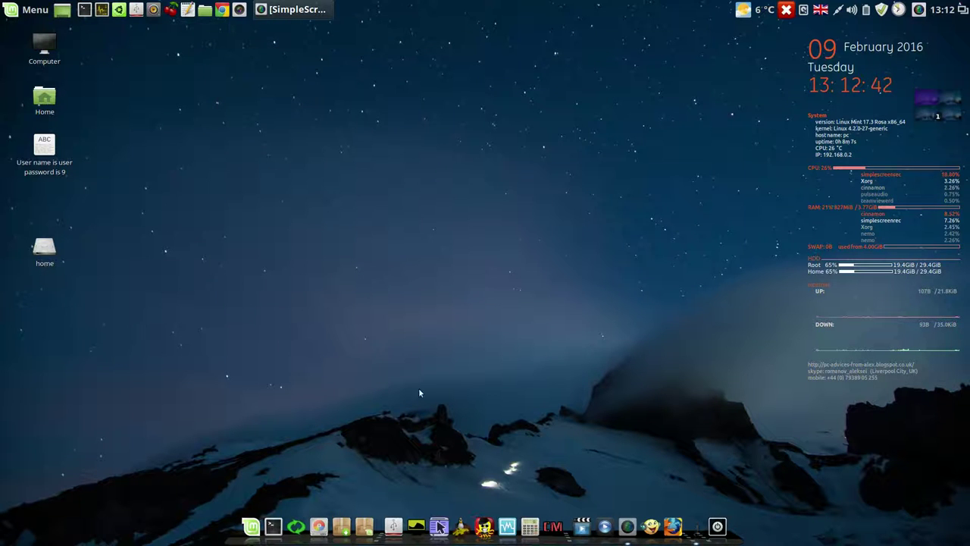
Launch Super Boot Manager with the root password and move its window higher
click(493, 521)
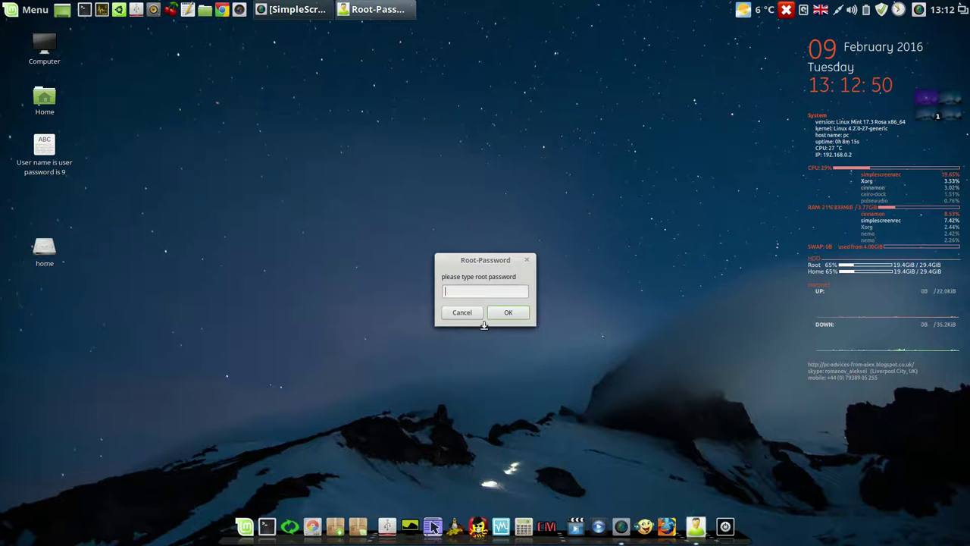
text(9)
click(508, 313)
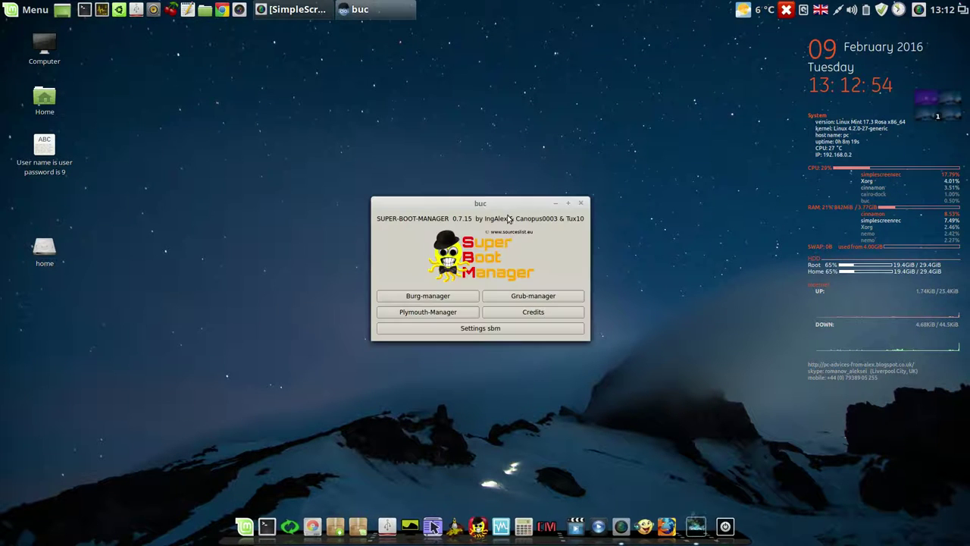
drag(507, 203, 486, 132)
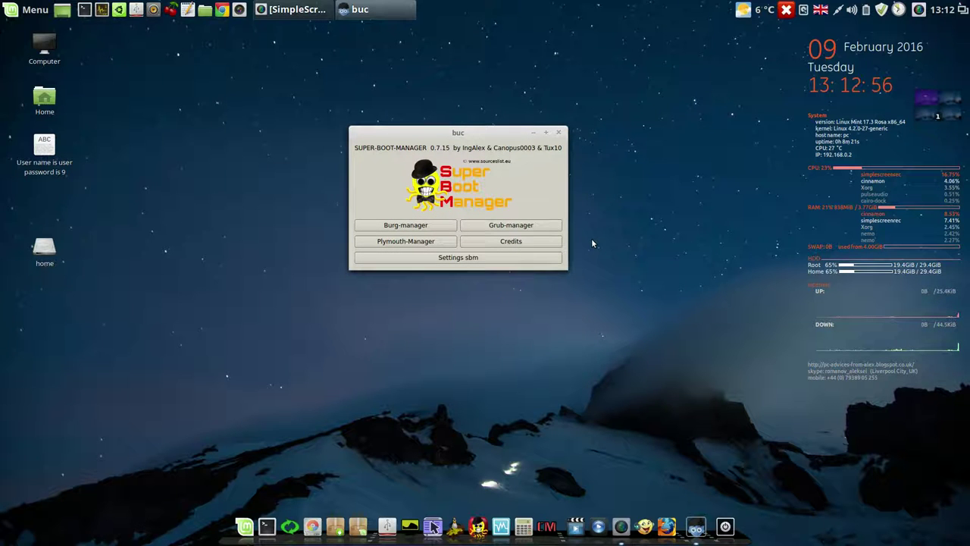
Open Burg-manager and run burg-install for /dev/sda
click(401, 228)
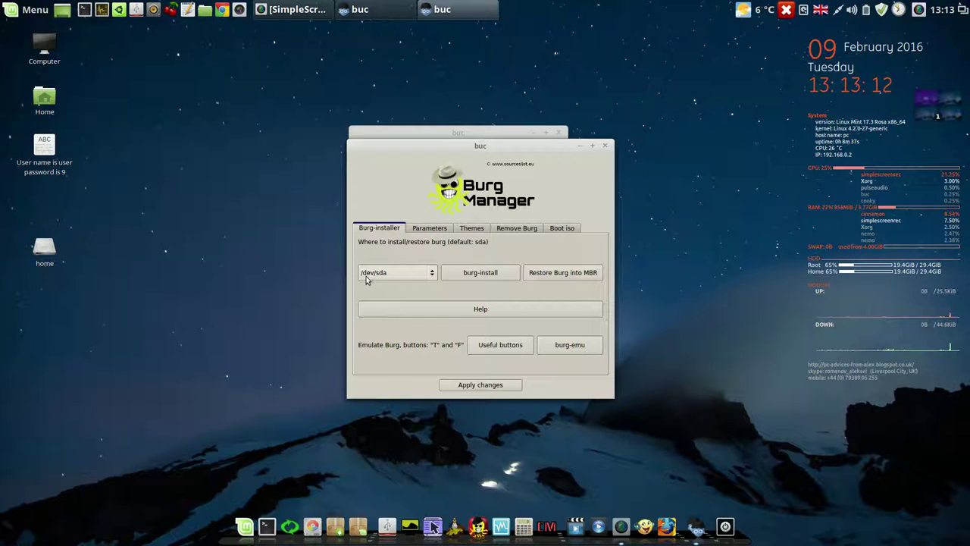
click(479, 274)
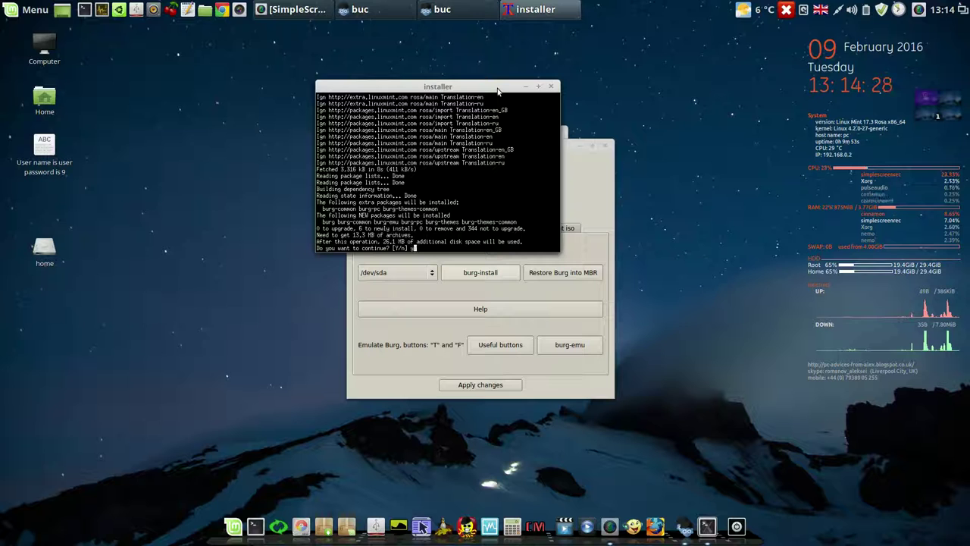
Install the BURG packages with no 'quiet splash' on the command line, targeting /dev/sda
key(Return)
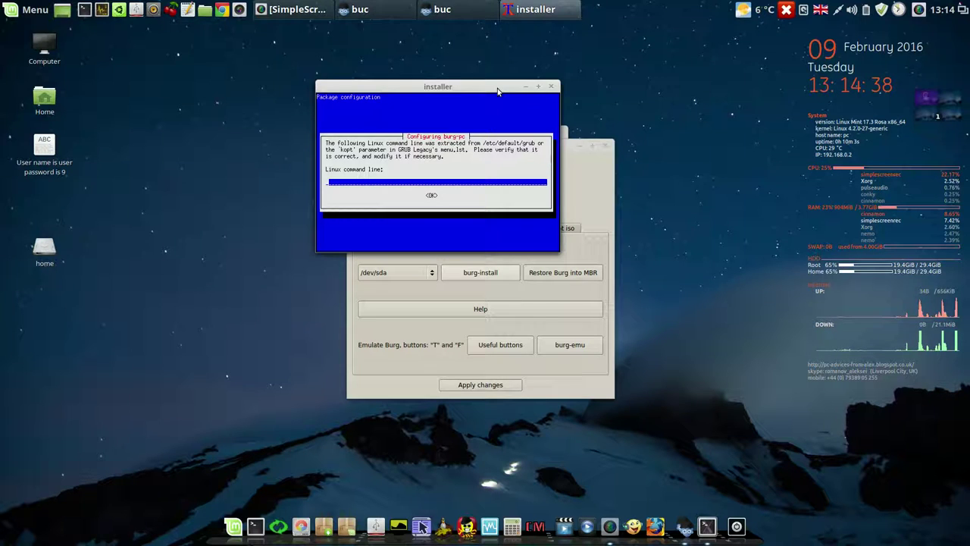
key(Return)
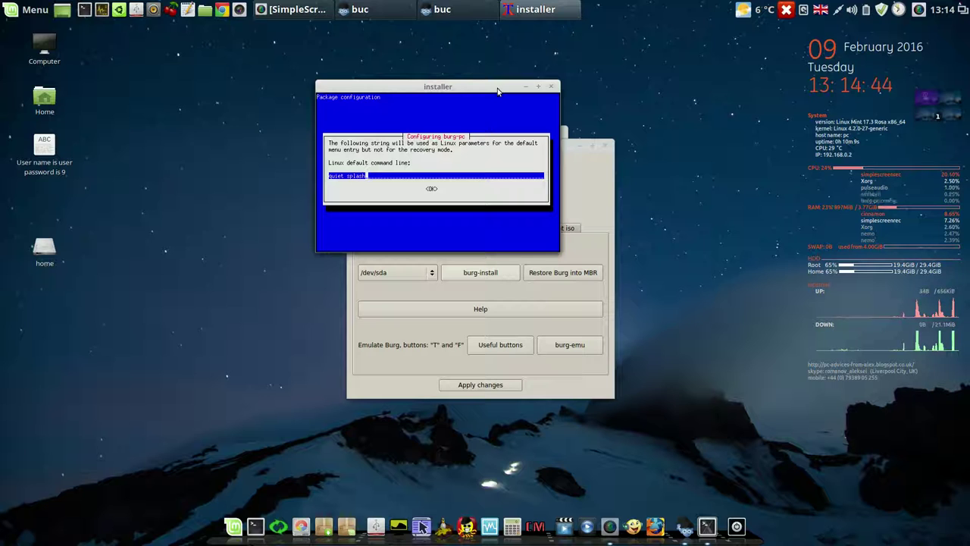
key(BackSpace)
key(BackSpace)
key(BackSpace)
key(BackSpace)
key(BackSpace)
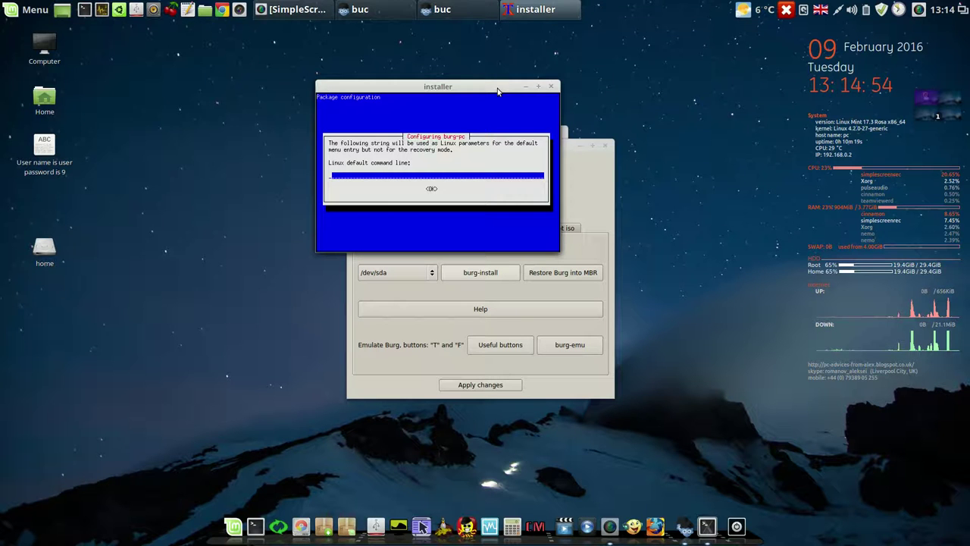
key(Return)
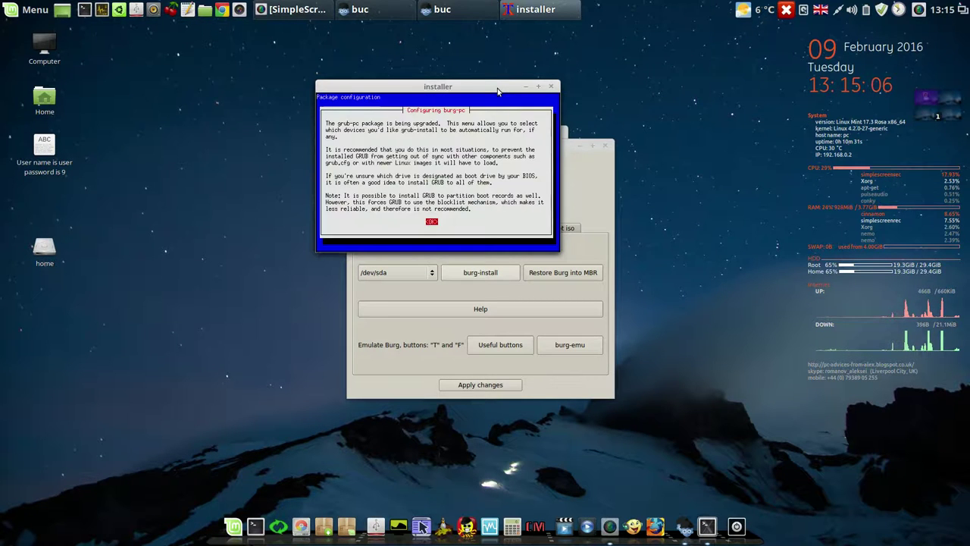
key(Return)
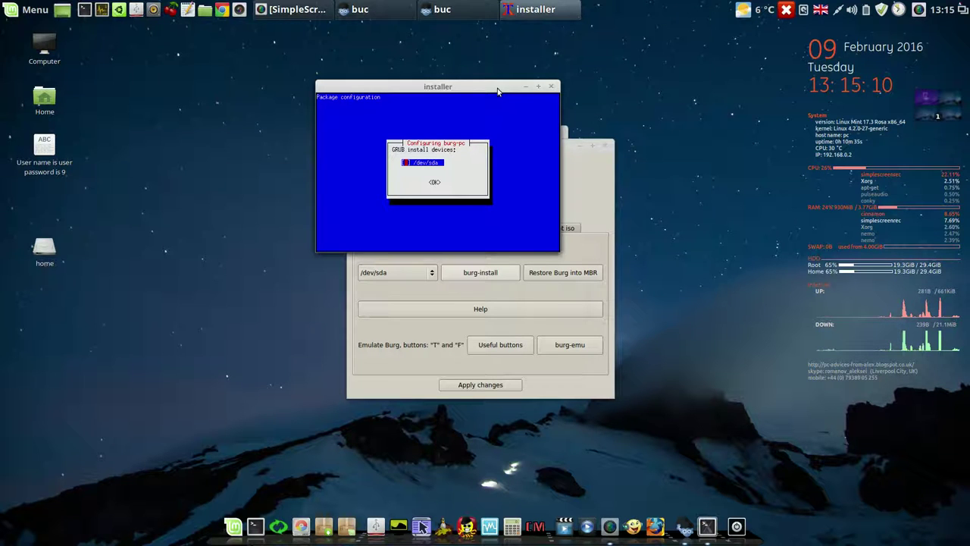
key(Return)
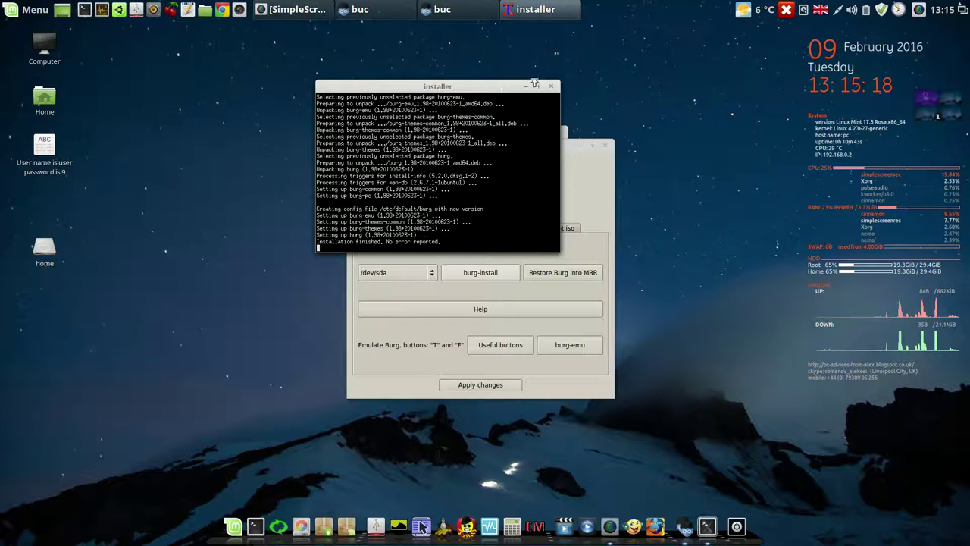
Acknowledge the successful BURG install, then preview and close the boot menu in burg-emu
click(919, 10)
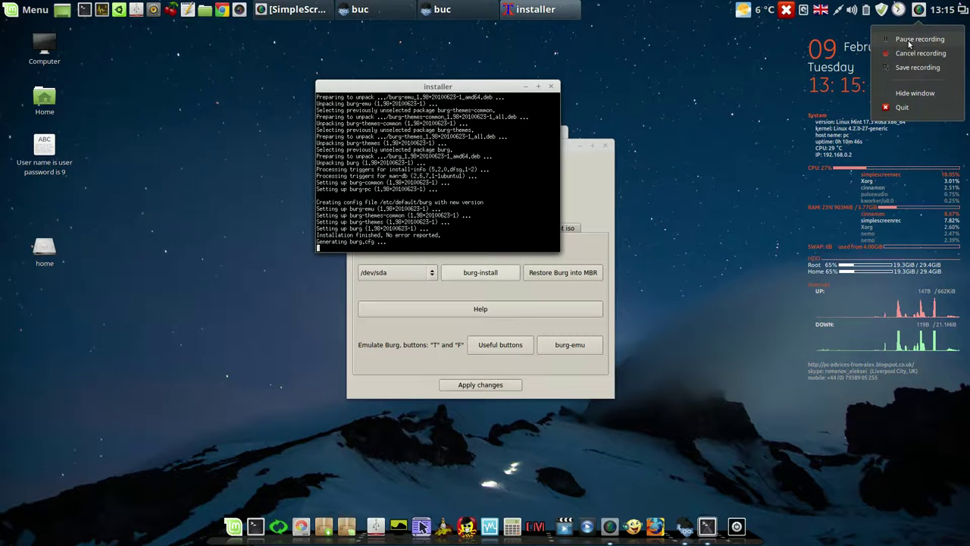
click(909, 38)
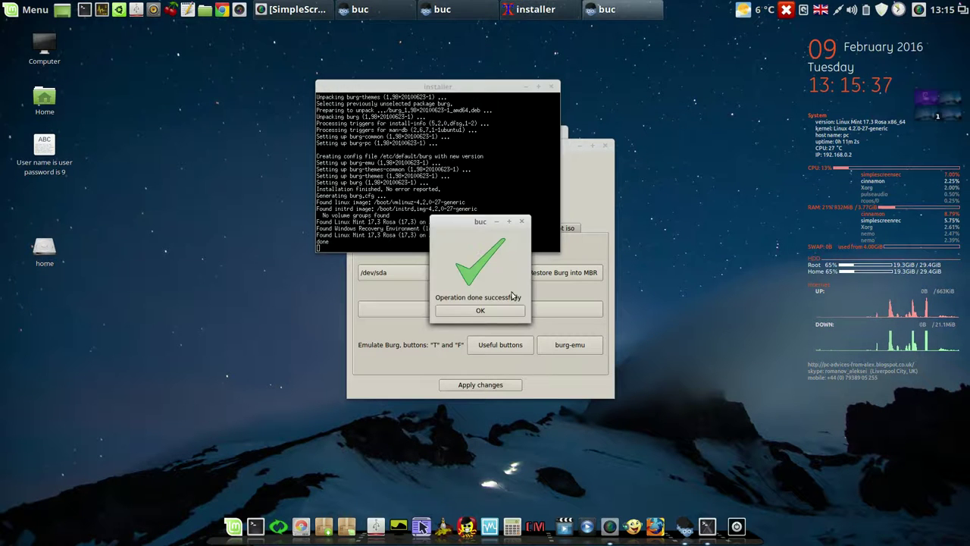
click(499, 312)
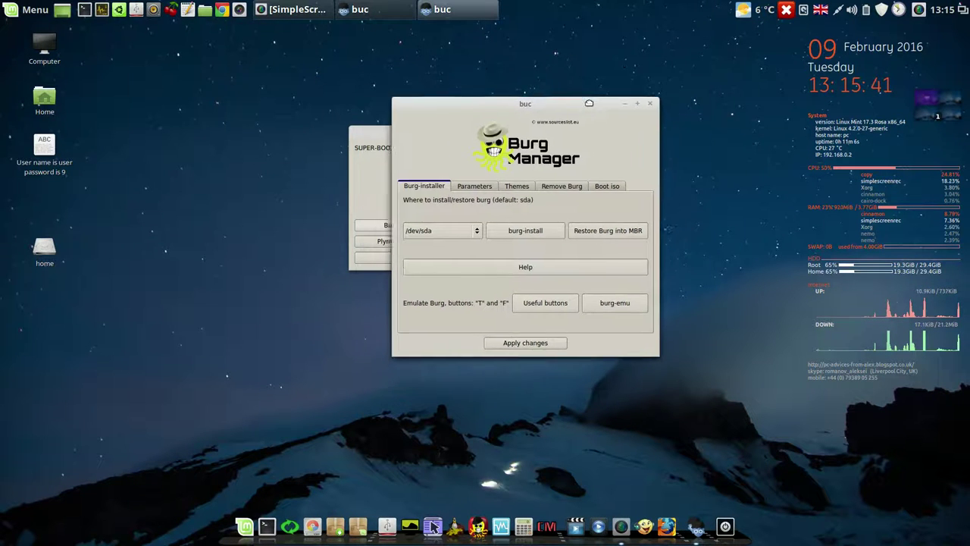
drag(543, 146, 614, 73)
click(644, 271)
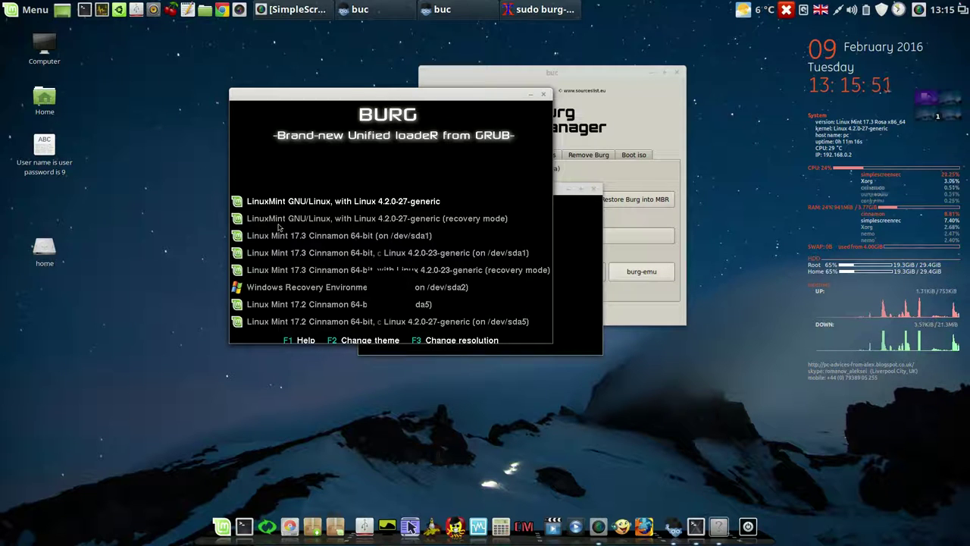
click(543, 95)
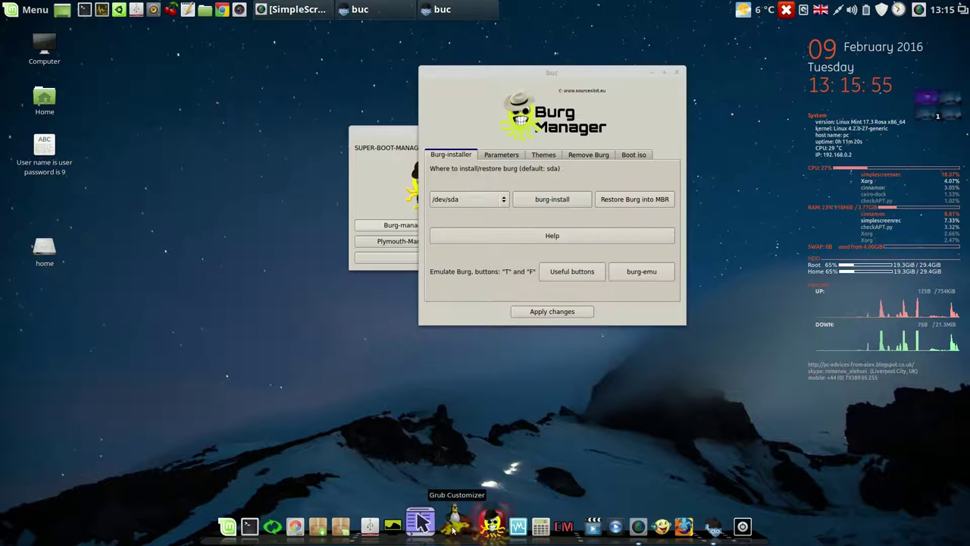
Start Grub Customizer in BURG mode after authenticating, then reposition and enlarge its window
click(454, 520)
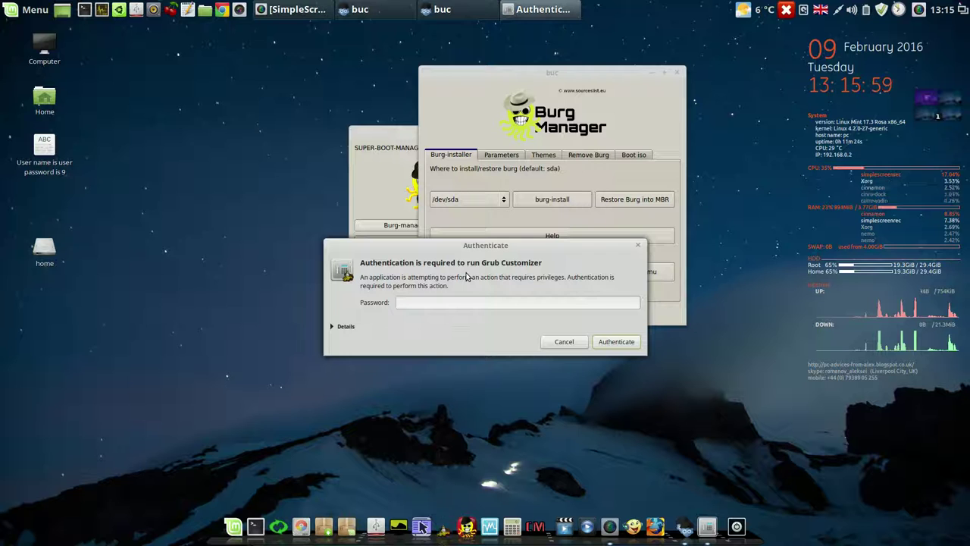
text(9)
key(Return)
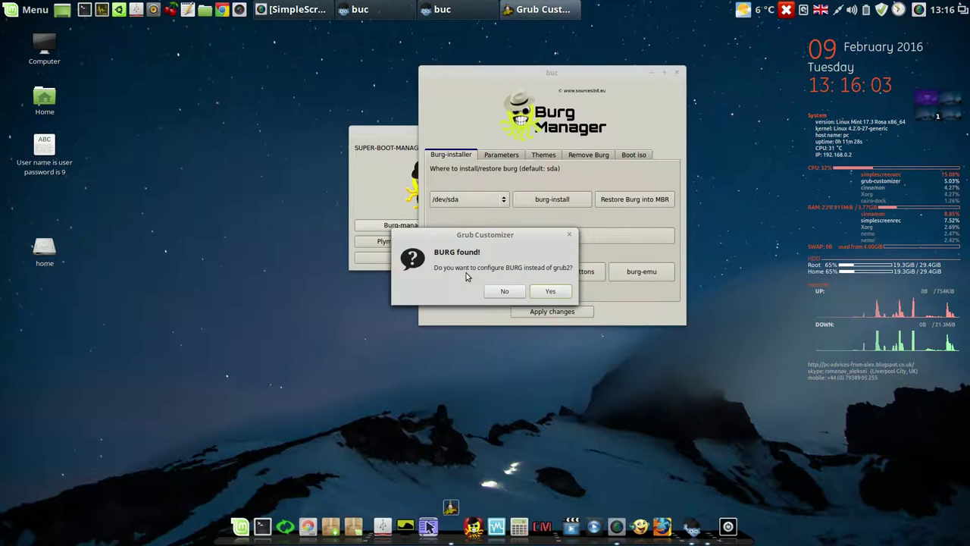
click(546, 293)
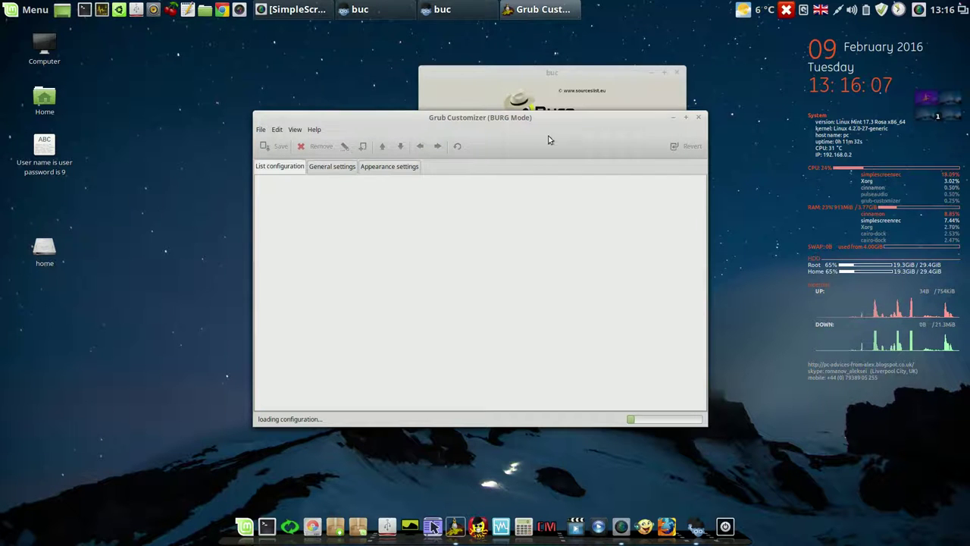
drag(554, 119, 440, 67)
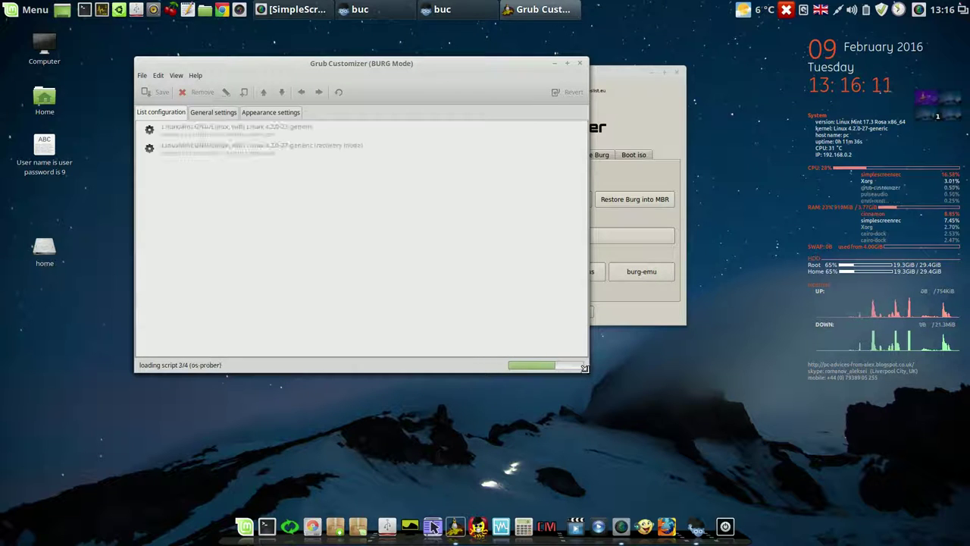
drag(582, 368, 780, 459)
Disable recovery entries and raise the default-entry timeout from 5 to 20 seconds
click(227, 116)
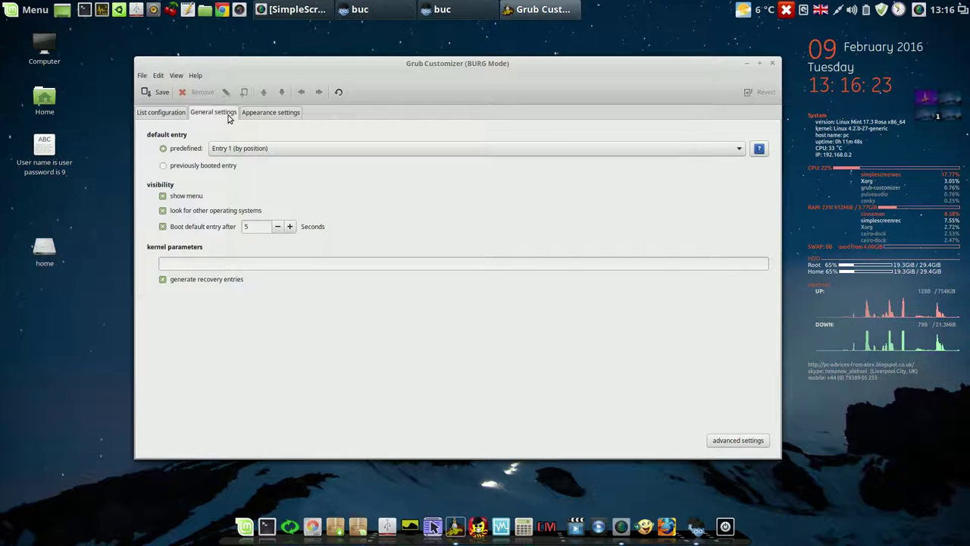
click(162, 279)
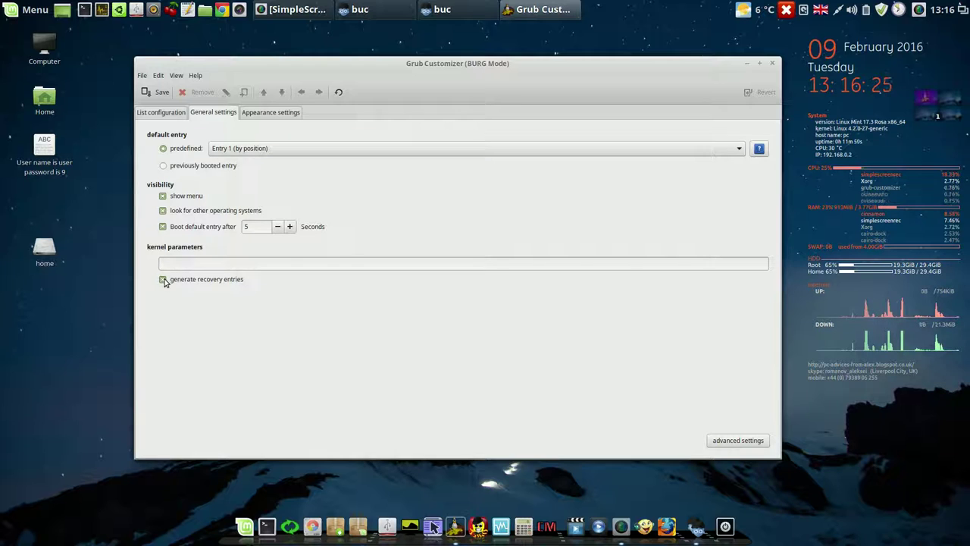
click(291, 227)
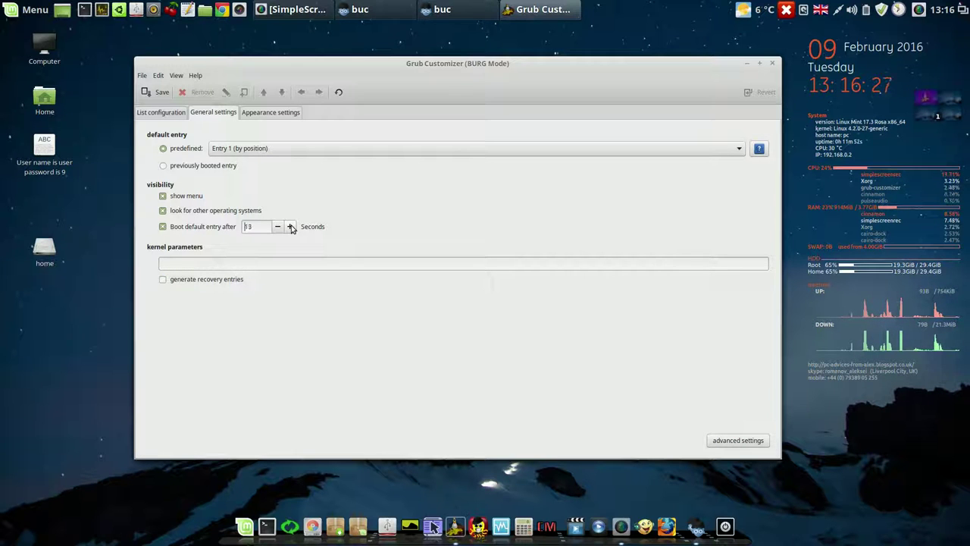
click(290, 227)
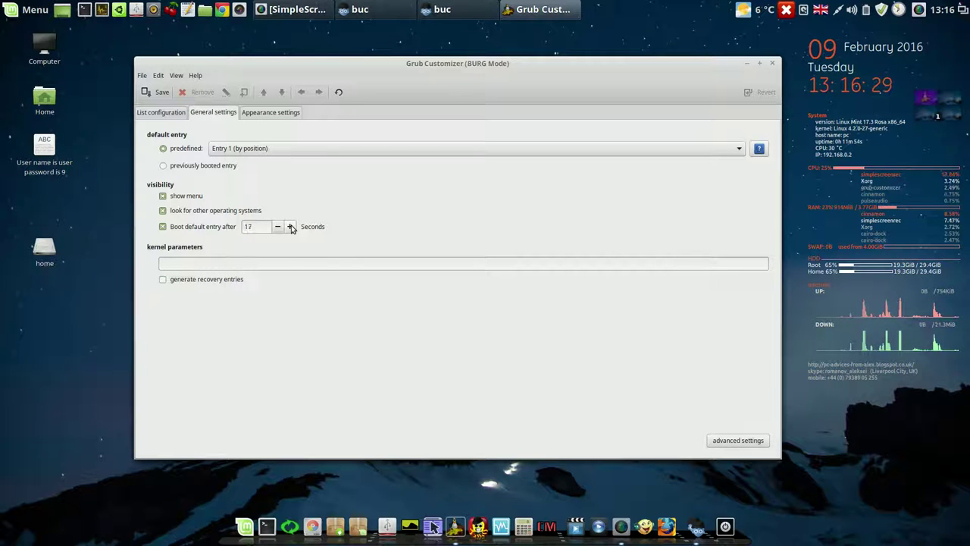
click(290, 227)
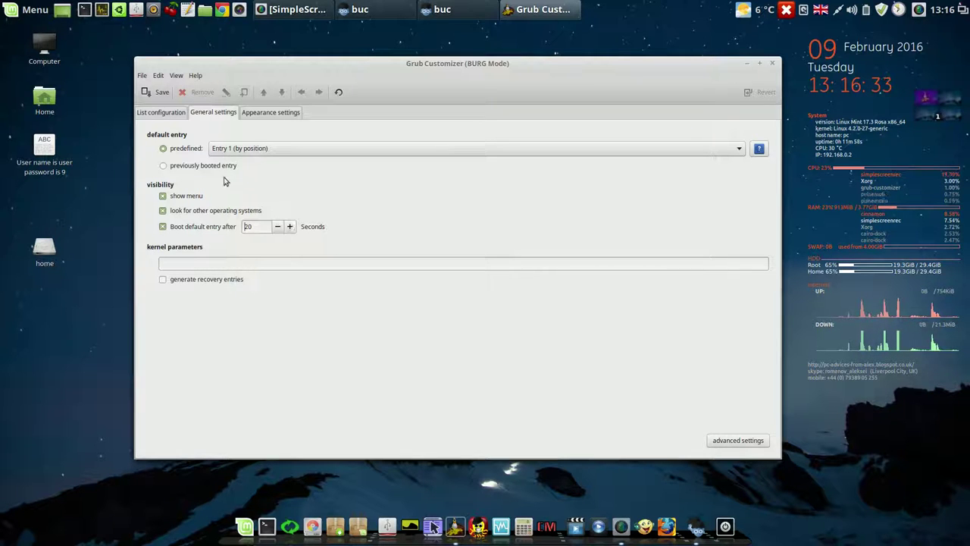
Reload the entry list and rename the top Linux Mint entry to 'Linux Mint Cinnamon ENG'
click(167, 113)
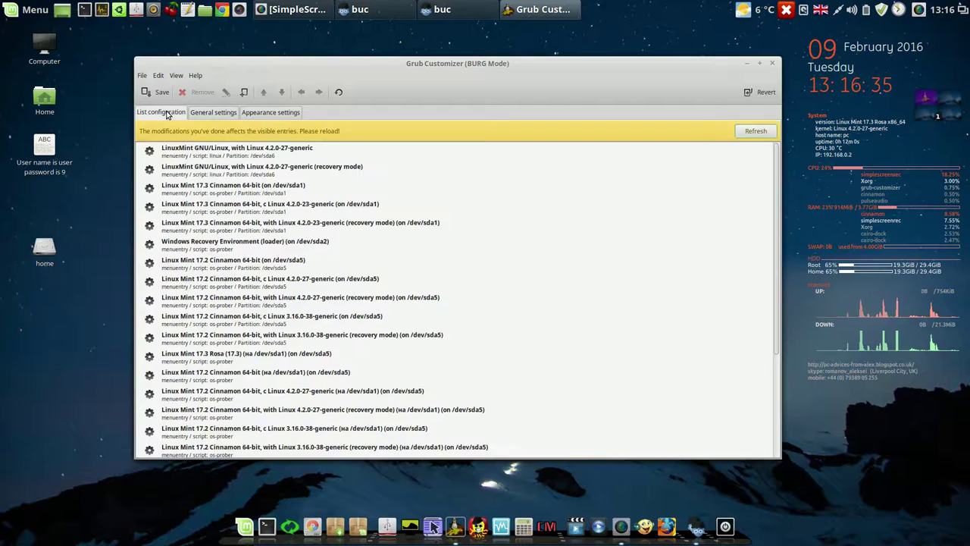
click(755, 130)
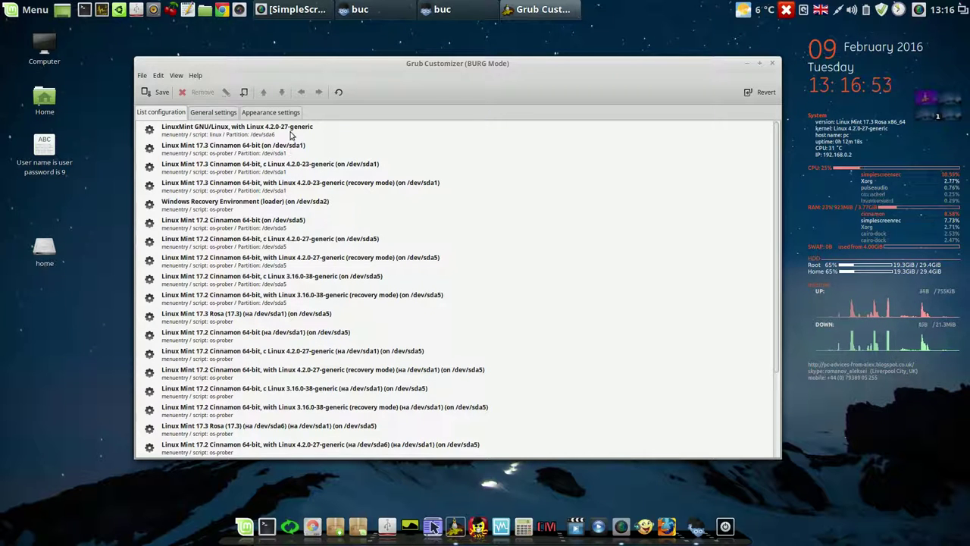
click(291, 131)
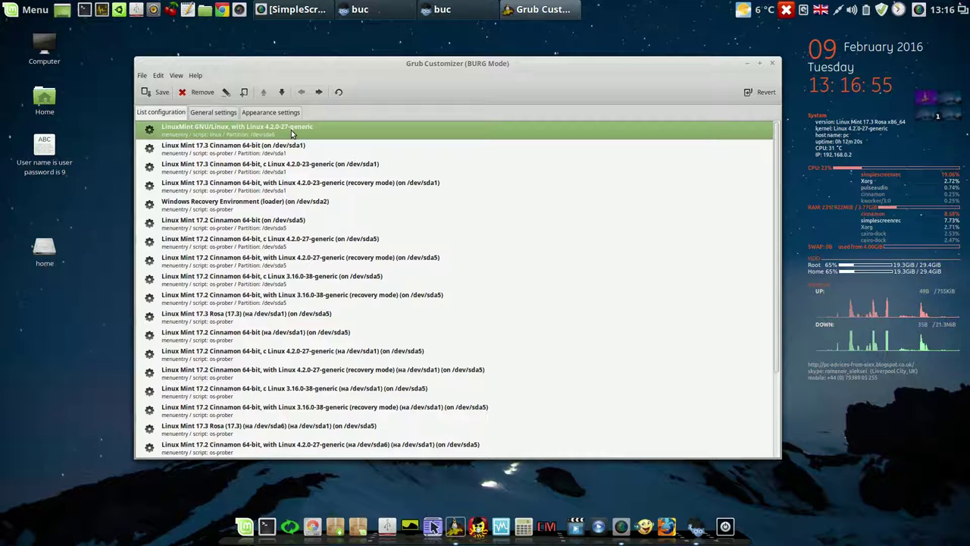
right_click(291, 130)
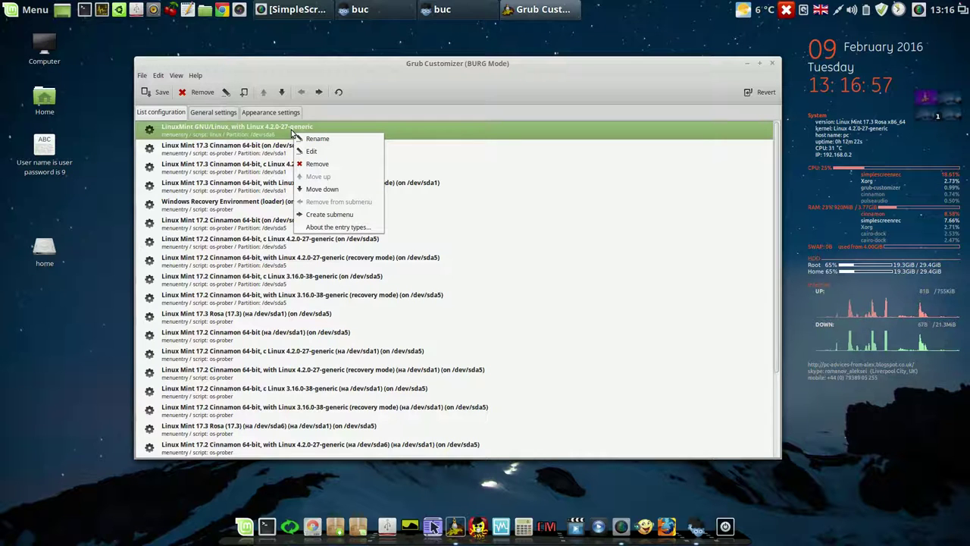
click(320, 141)
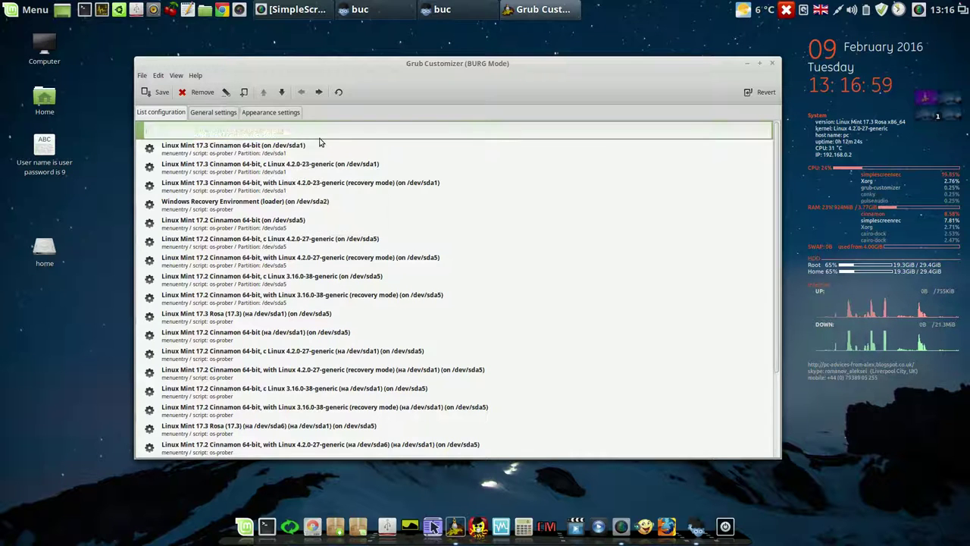
click(176, 130)
drag(178, 130, 305, 137)
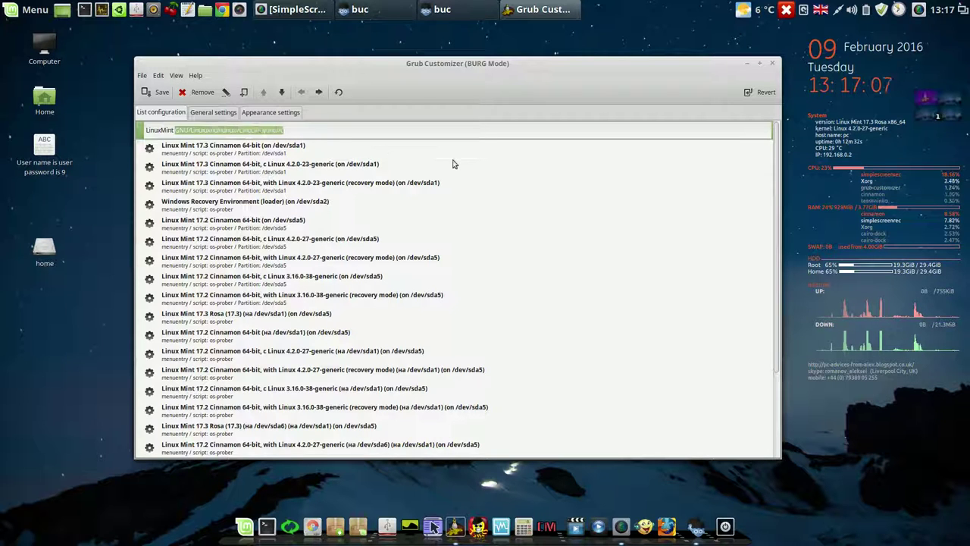
text(Ci)
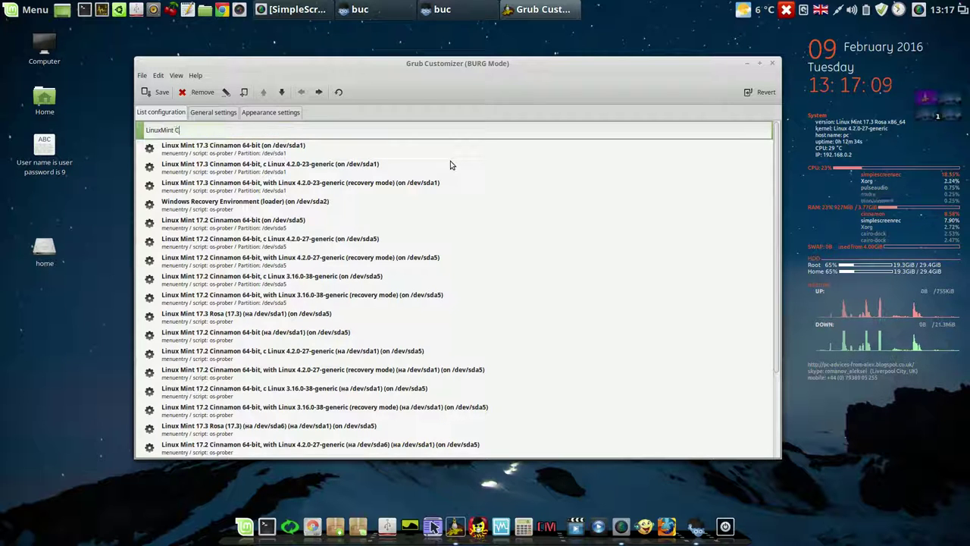
text(nnamon)
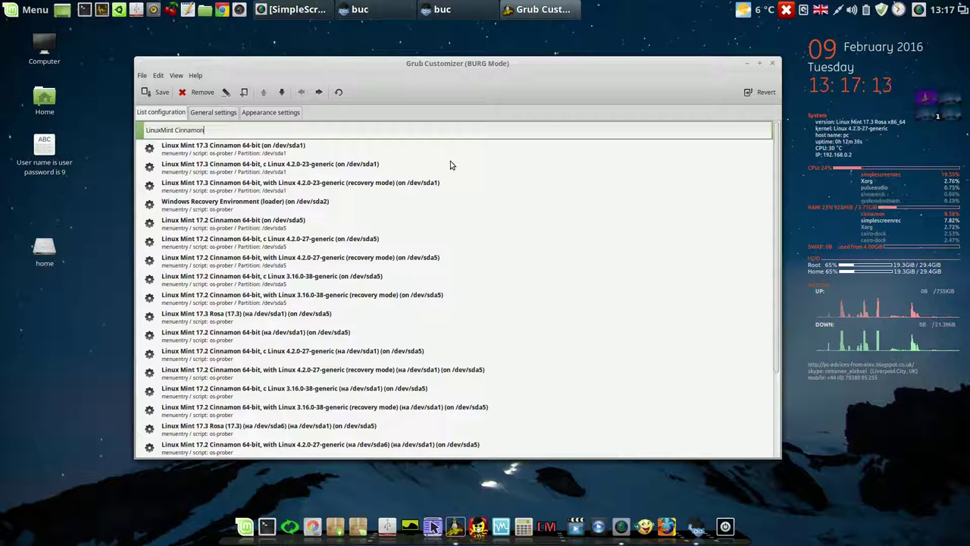
text( E)
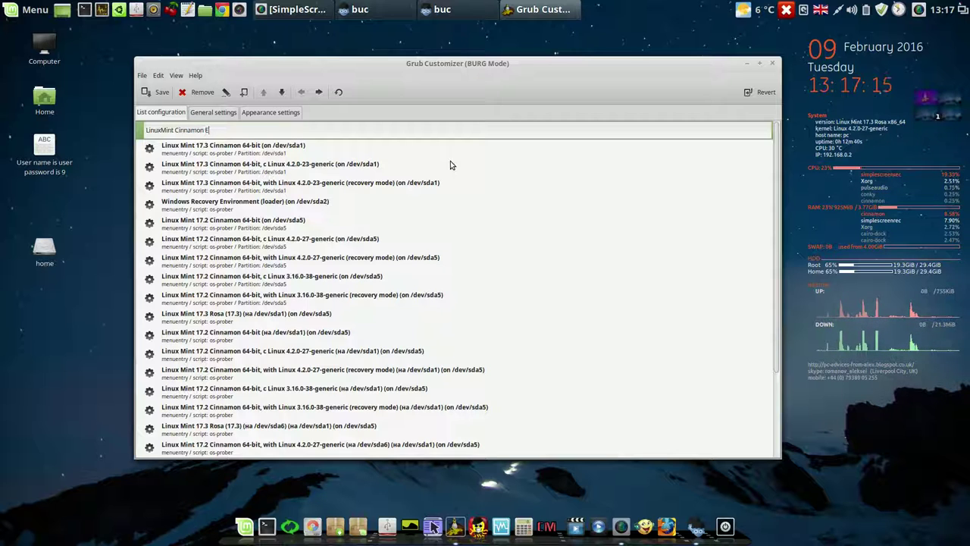
text(NG)
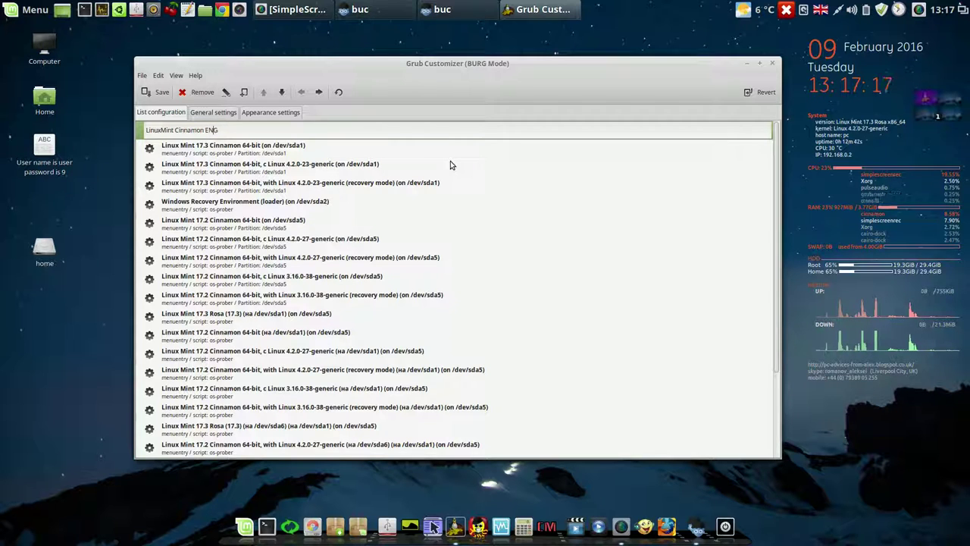
key(Left)
key(Left)
key(Left)
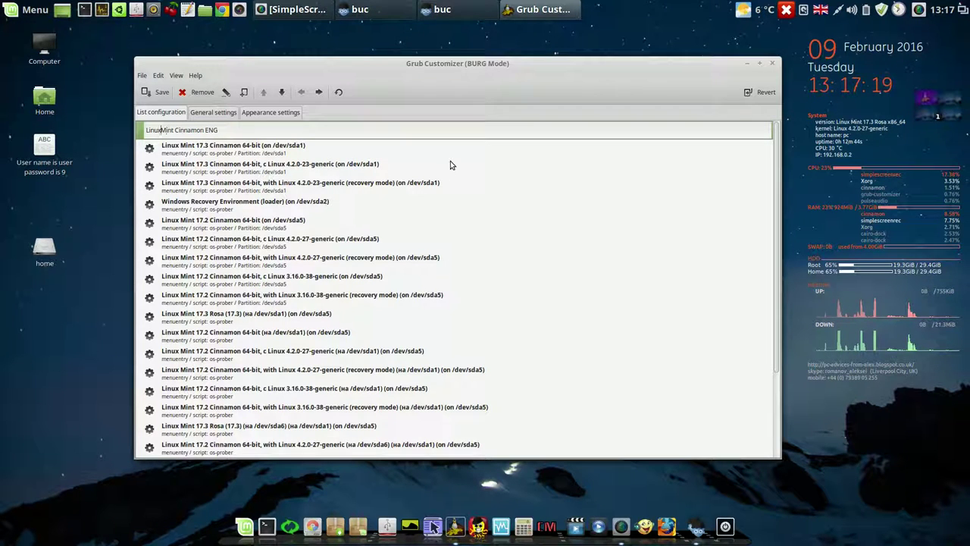
key(Return)
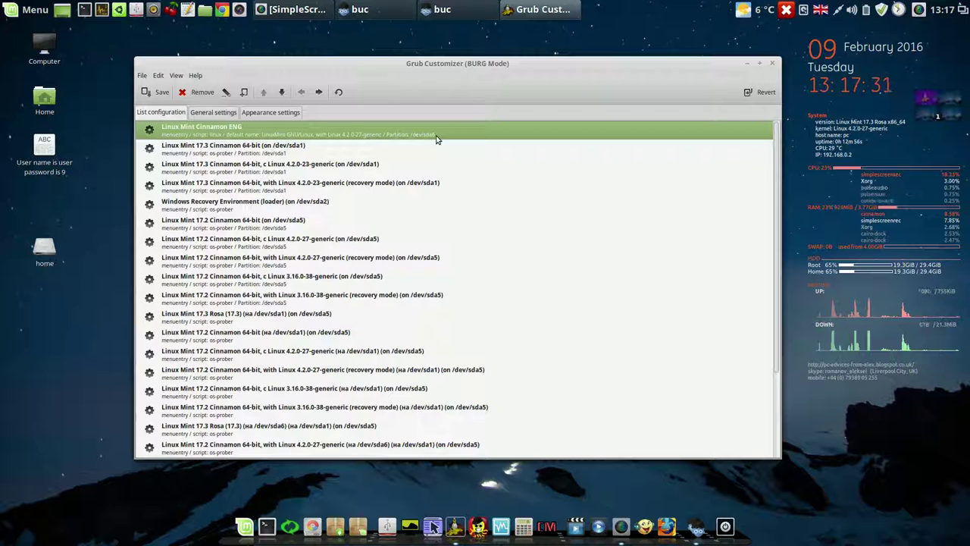
Rename the second entry, dropping its version and 64-bit text, to 'Linux Mint Cinnamon RUS'
click(276, 149)
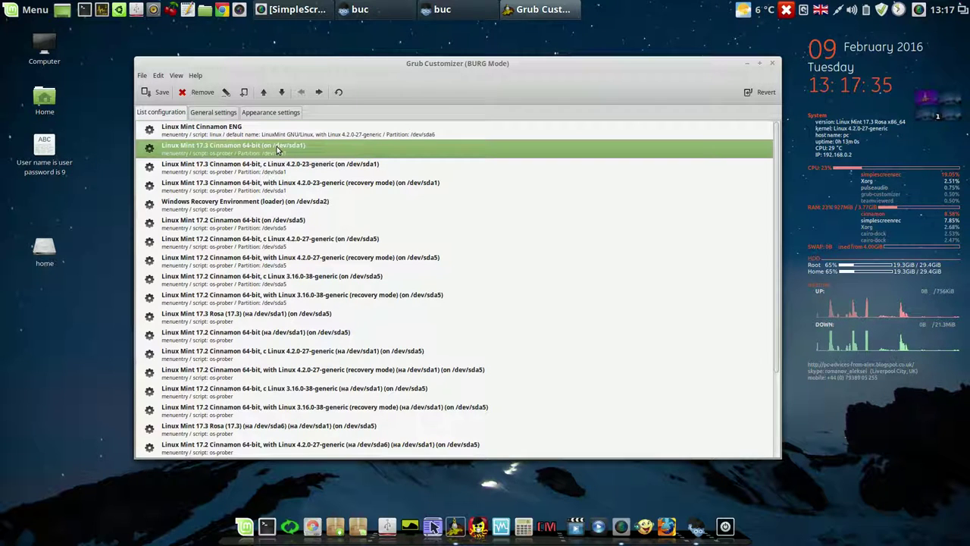
right_click(279, 150)
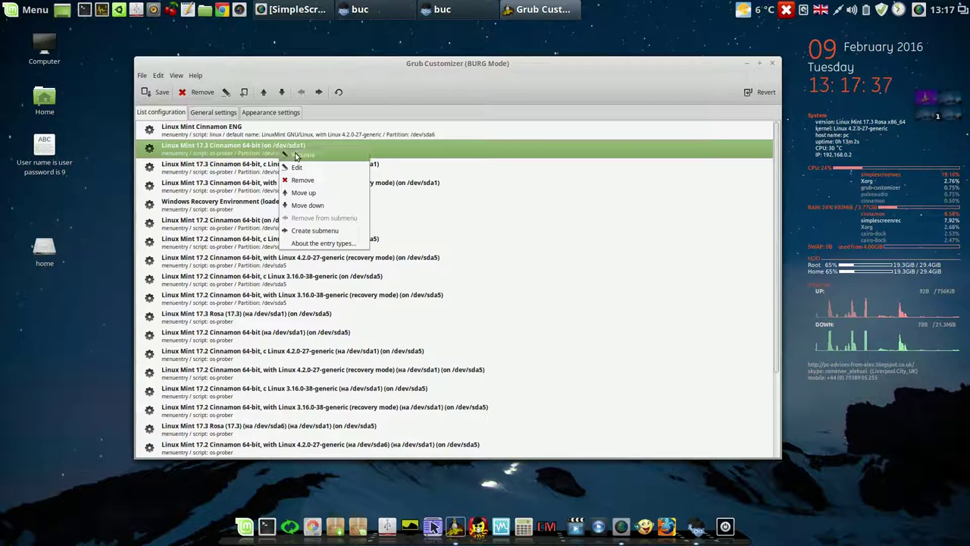
click(296, 156)
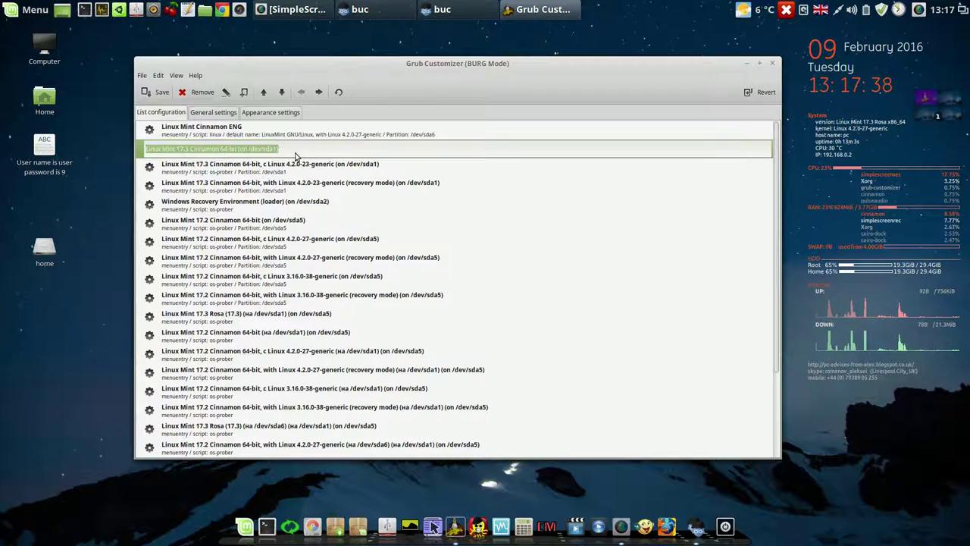
click(190, 149)
key(BackSpace)
key(BackSpace)
key(BackSpace)
key(BackSpace)
key(BackSpace)
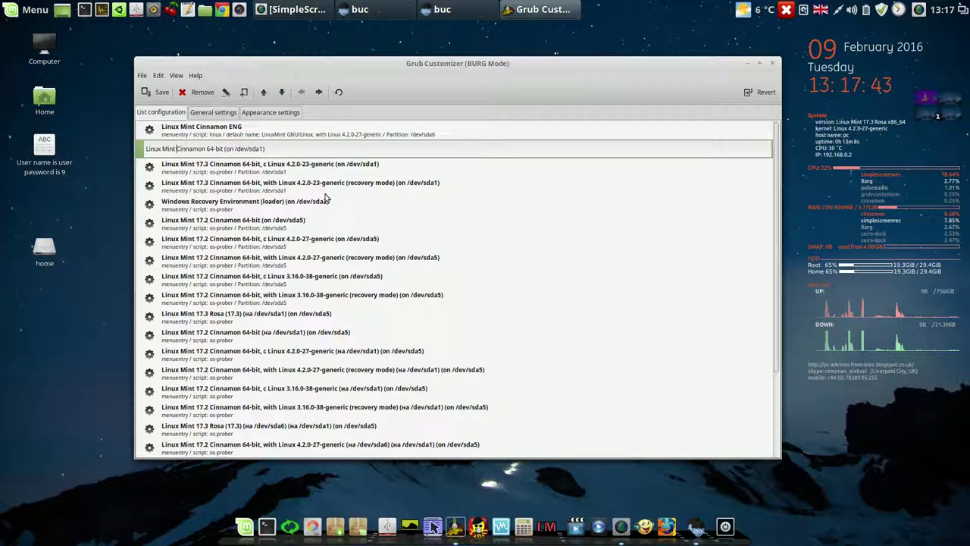
key(Right)
key(Right)
key(Right)
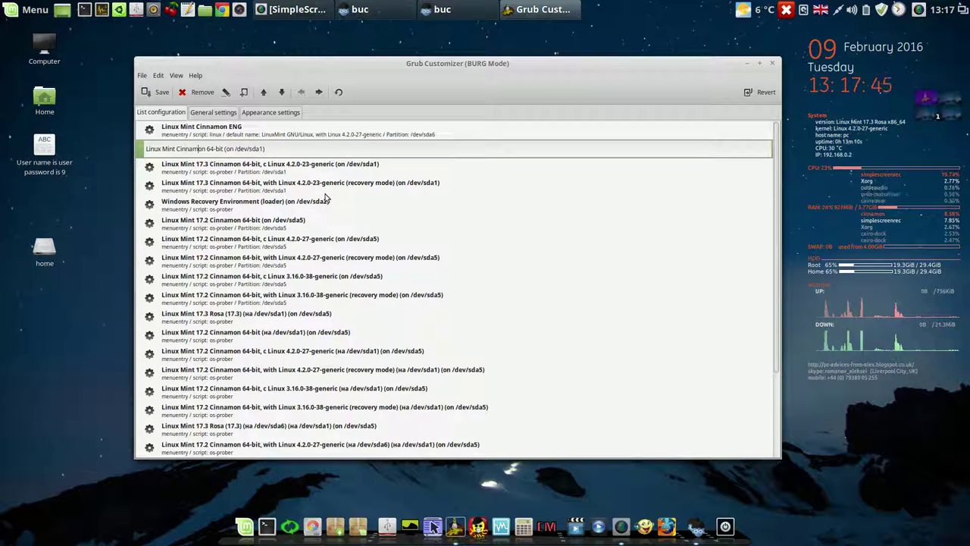
key(Right)
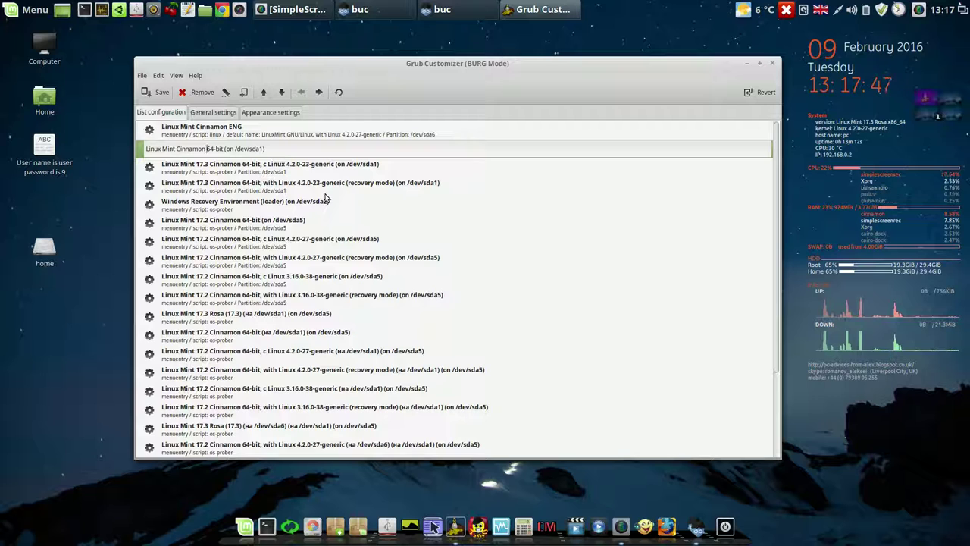
text(RUS)
key(Delete)
key(Delete)
key(Delete)
key(Delete)
key(Delete)
key(Delete)
key(Delete)
key(Delete)
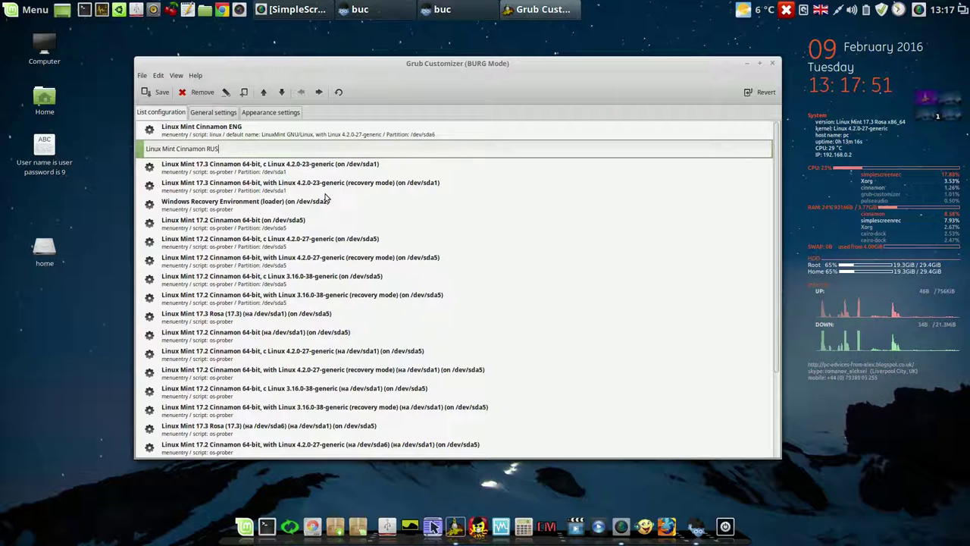
key(Return)
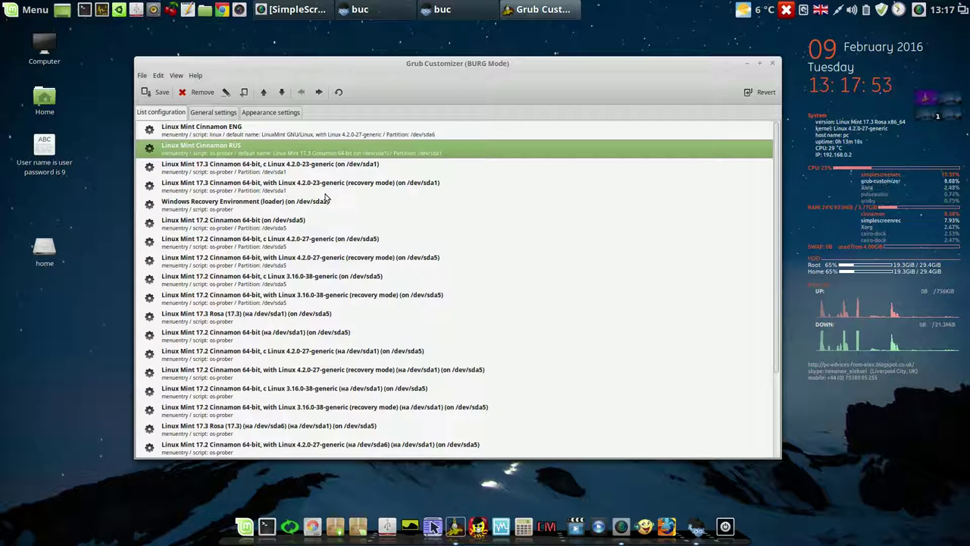
Remove the two Linux Mint 17.3 boot entries
click(345, 168)
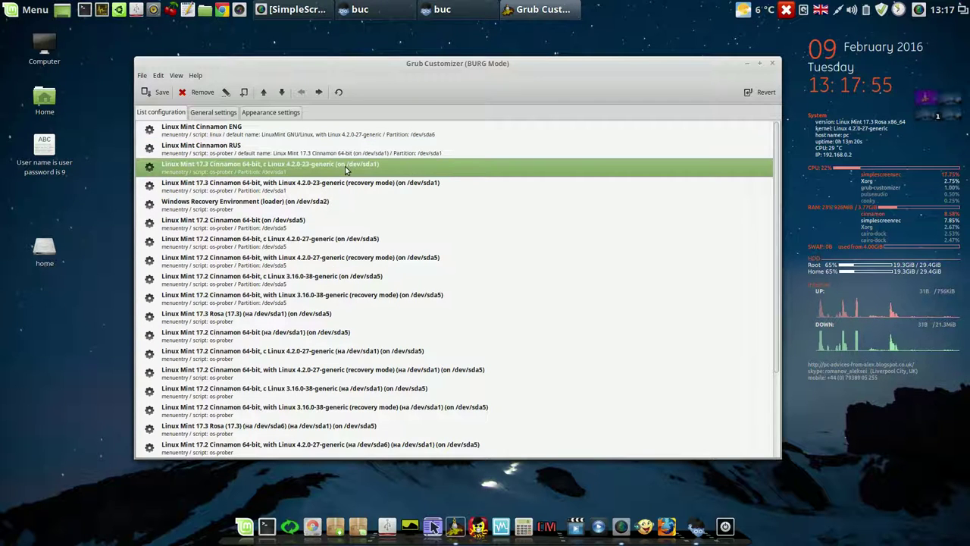
key(shift+Down)
key(shift+Down)
key(shift+Down)
key(shift+Down)
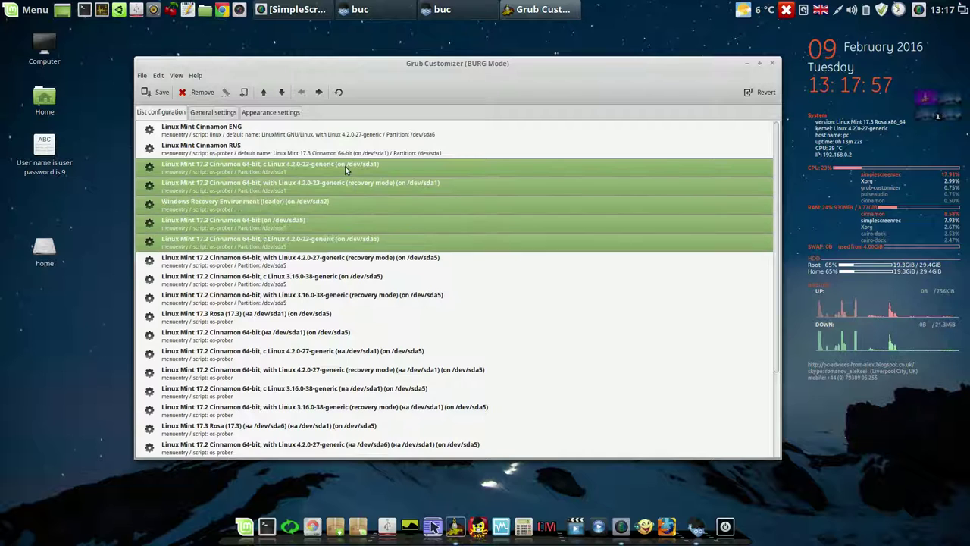
key(shift+Down)
key(shift+Down)
click(345, 166)
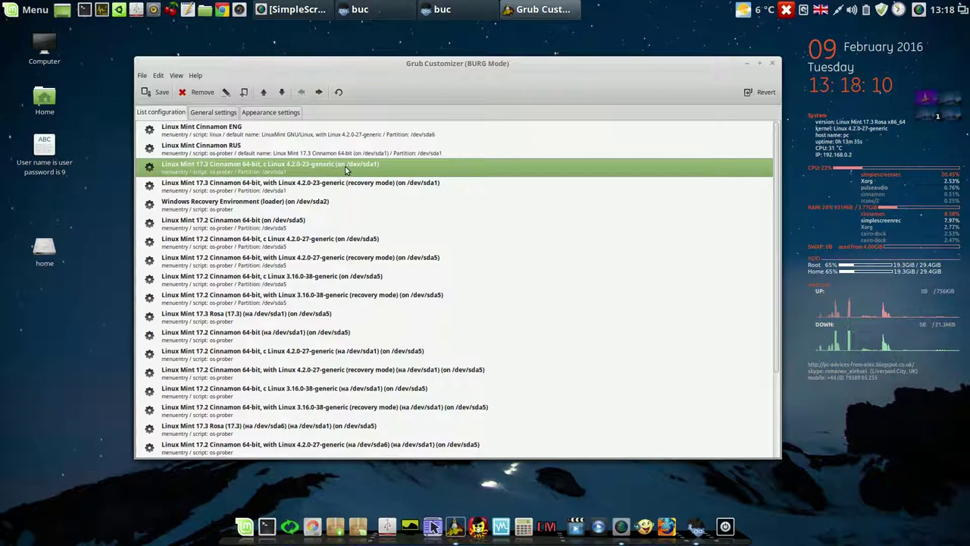
key(shift+Down)
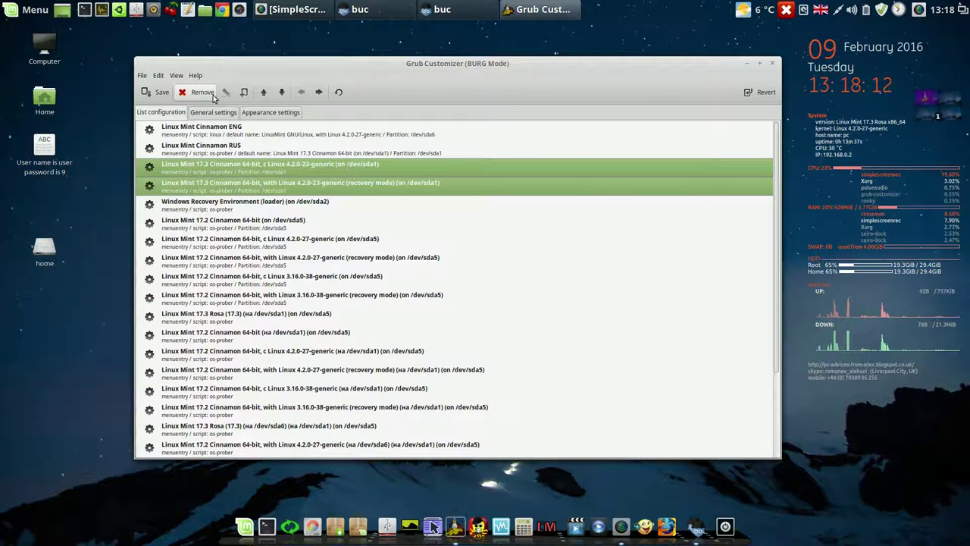
click(203, 92)
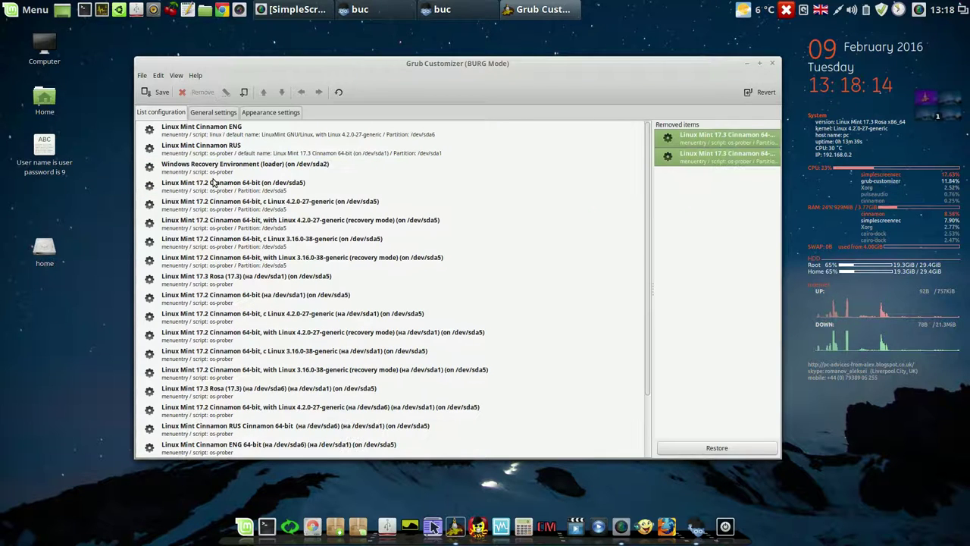
Remove the Linux Mint 17.2 entry and every old entry below it
click(214, 182)
key(shift+Down)
key(shift+Down)
key(shift+Down)
key(shift+End)
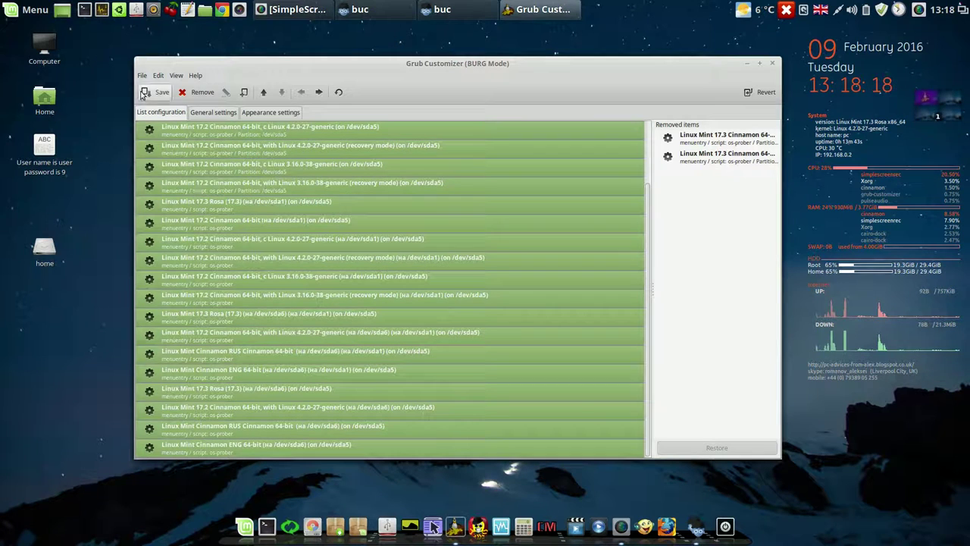
click(204, 93)
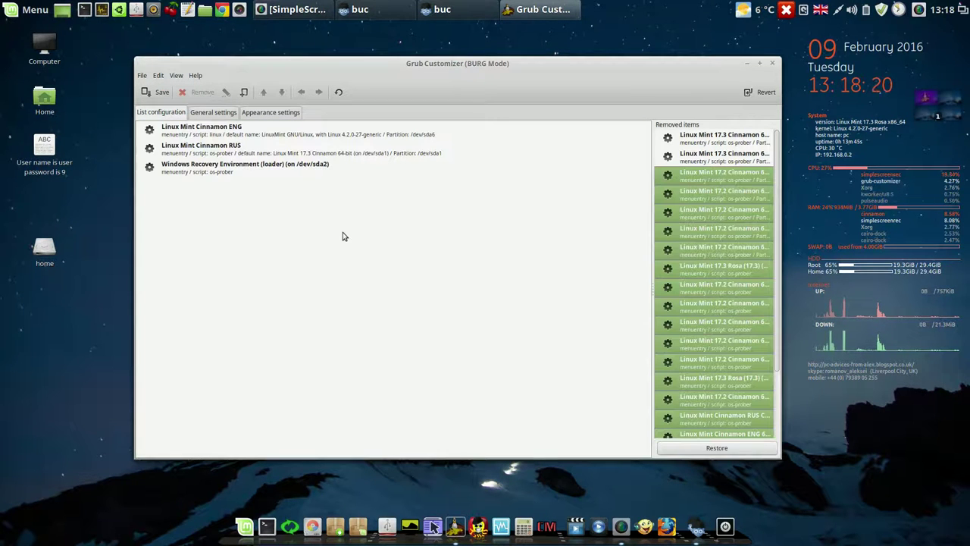
Change the Windows Recovery Environment entry's name to 'Windows 10 Pro'
click(264, 165)
right_click(264, 166)
click(277, 176)
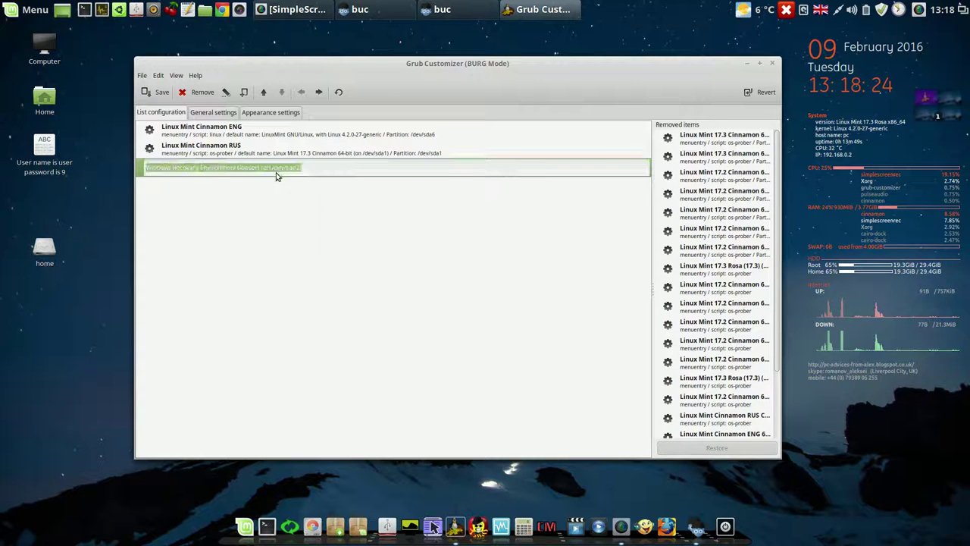
click(173, 167)
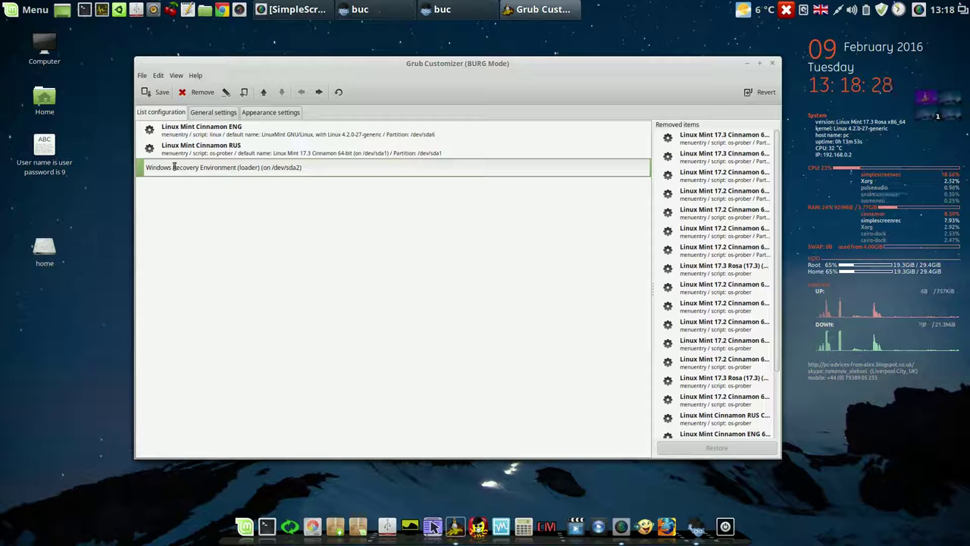
drag(173, 167, 339, 177)
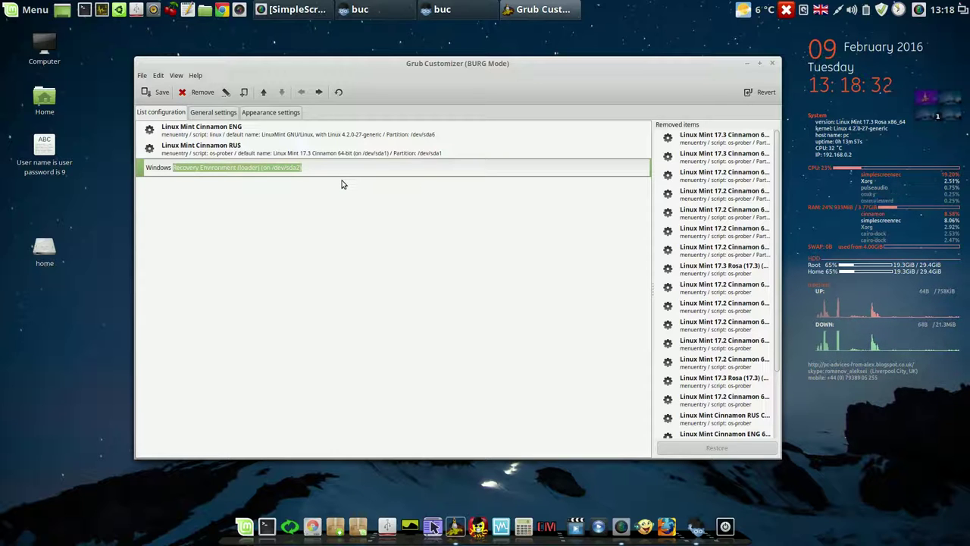
text(10)
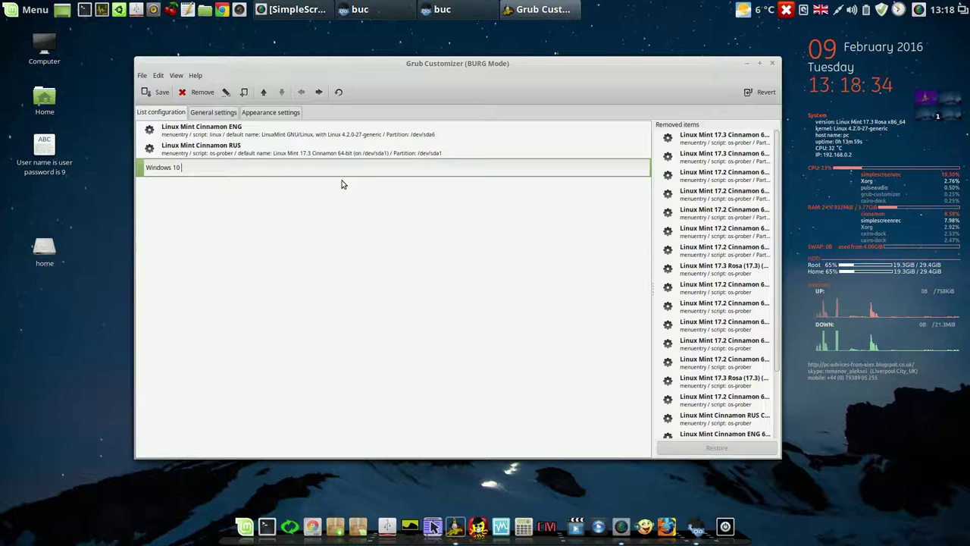
text( Pro)
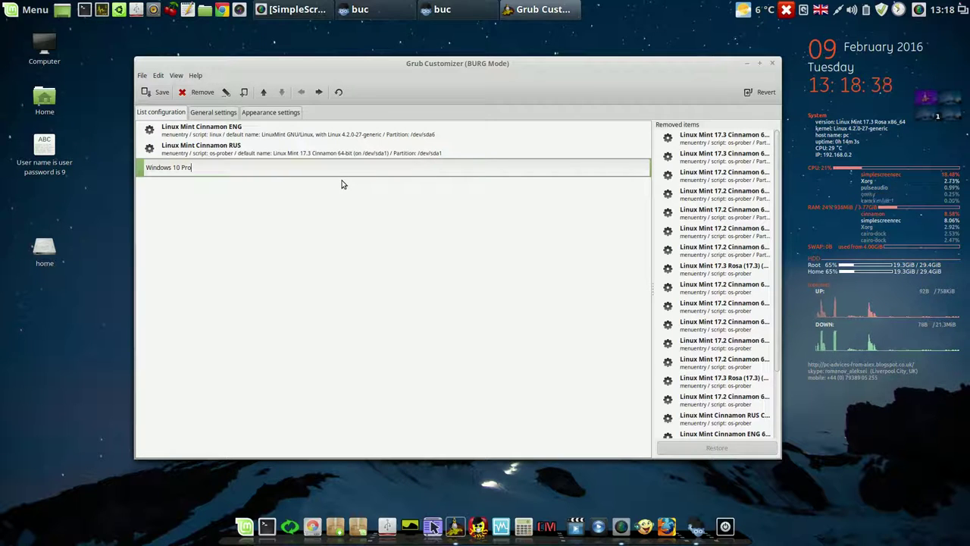
key(Return)
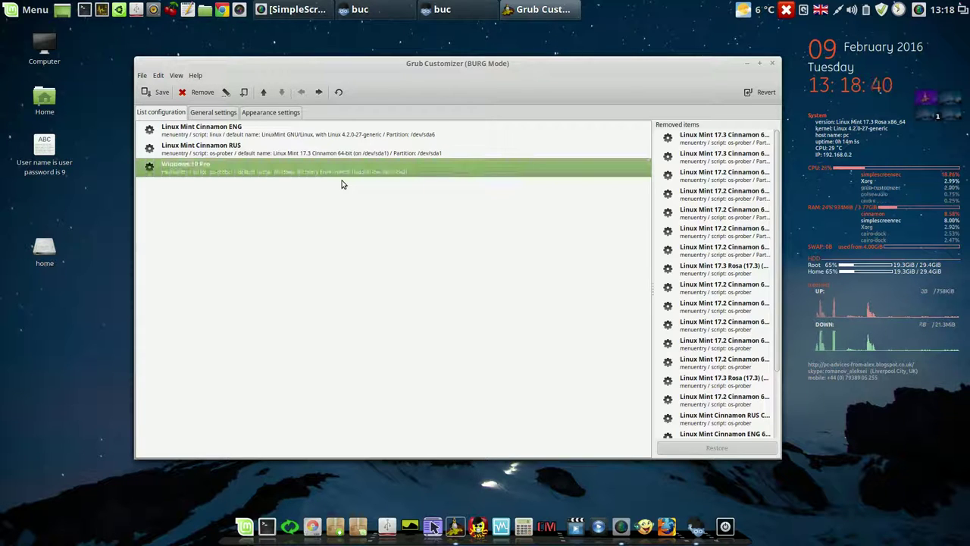
In General settings, choose Linux Mint Cinnamon ENG as the predefined default entry
click(221, 114)
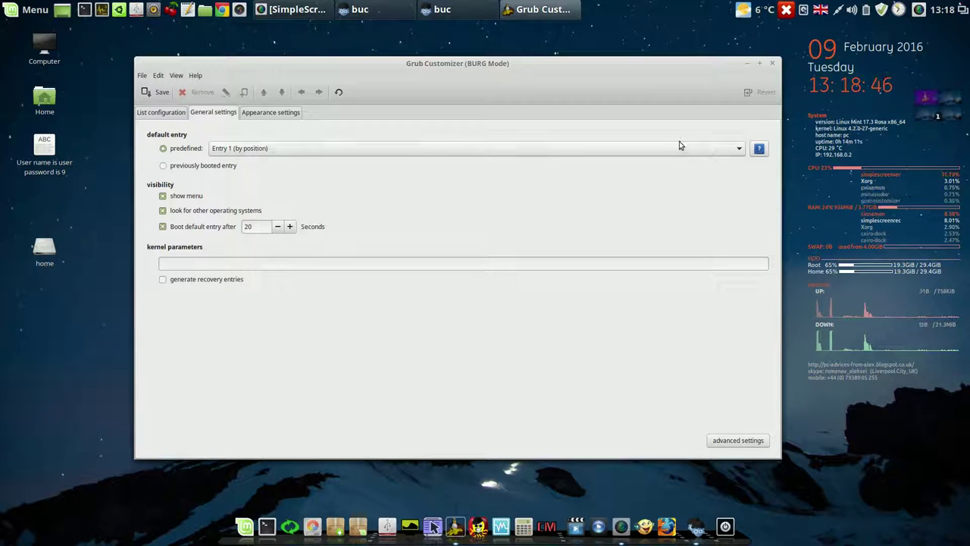
click(731, 149)
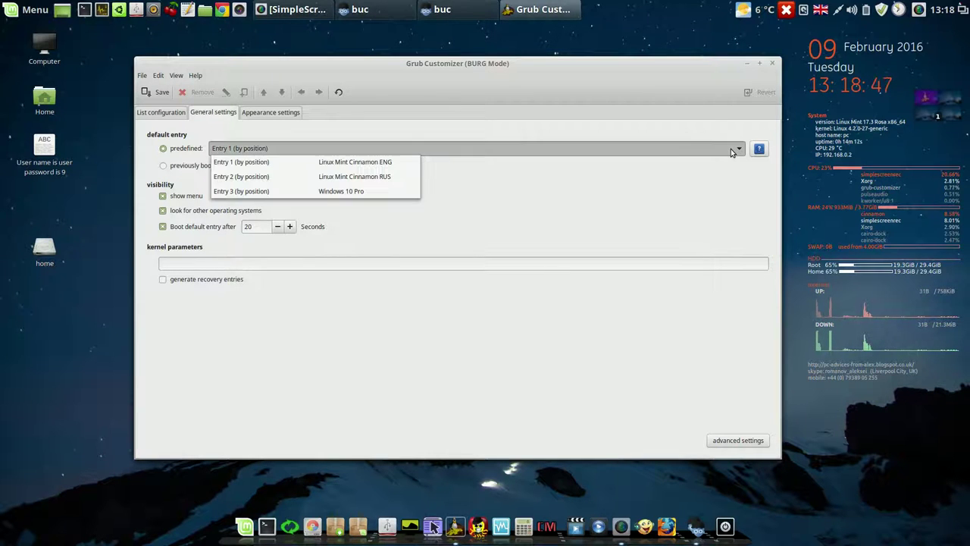
click(385, 162)
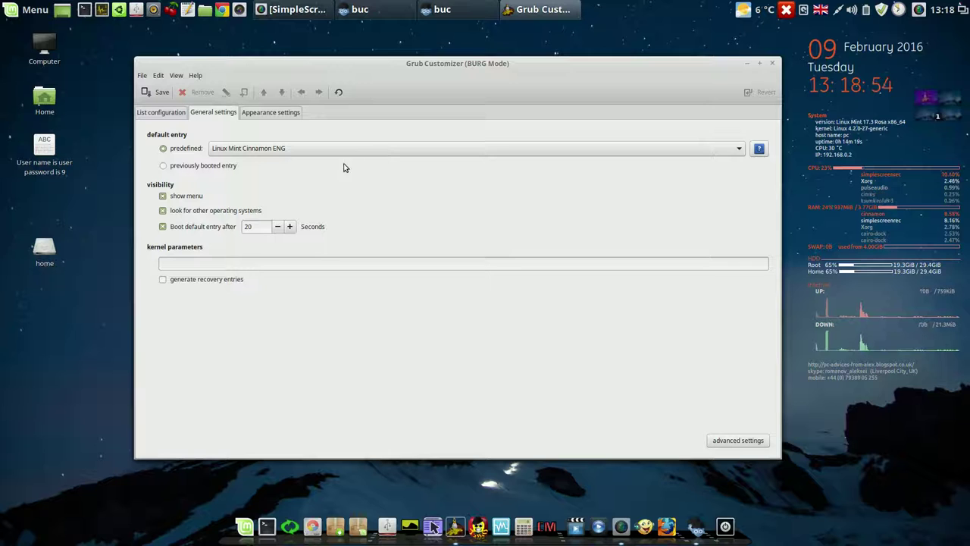
Save the list configuration to regenerate burg.cfg, then close Grub Customizer
click(161, 112)
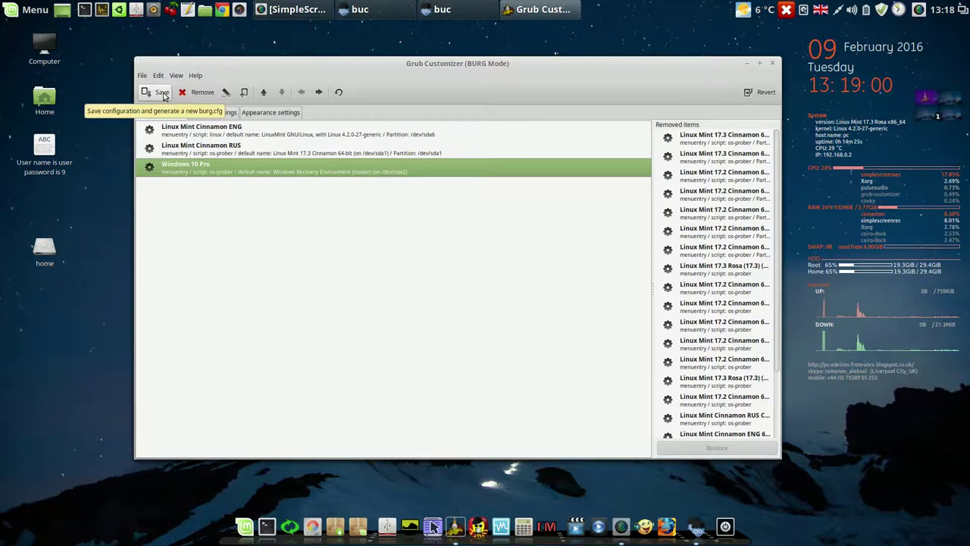
click(162, 93)
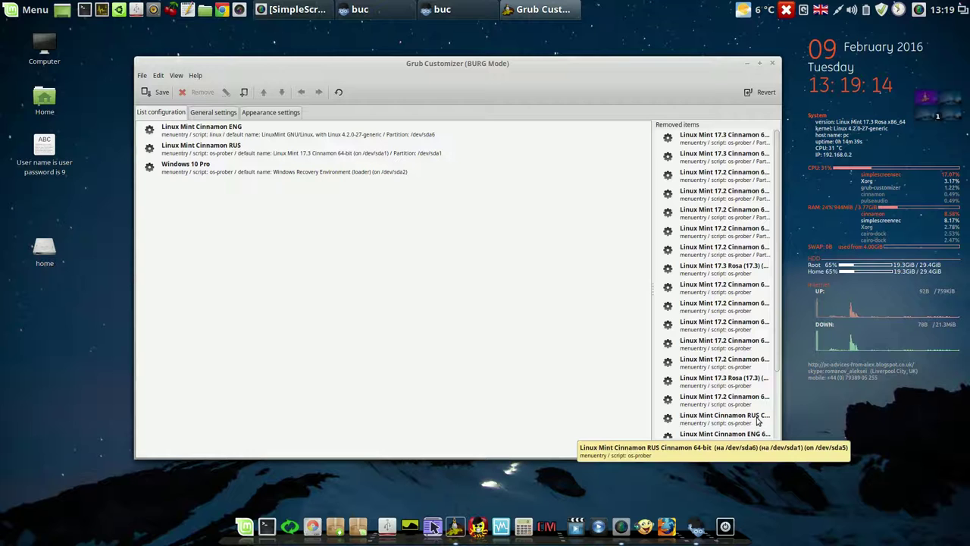
click(771, 65)
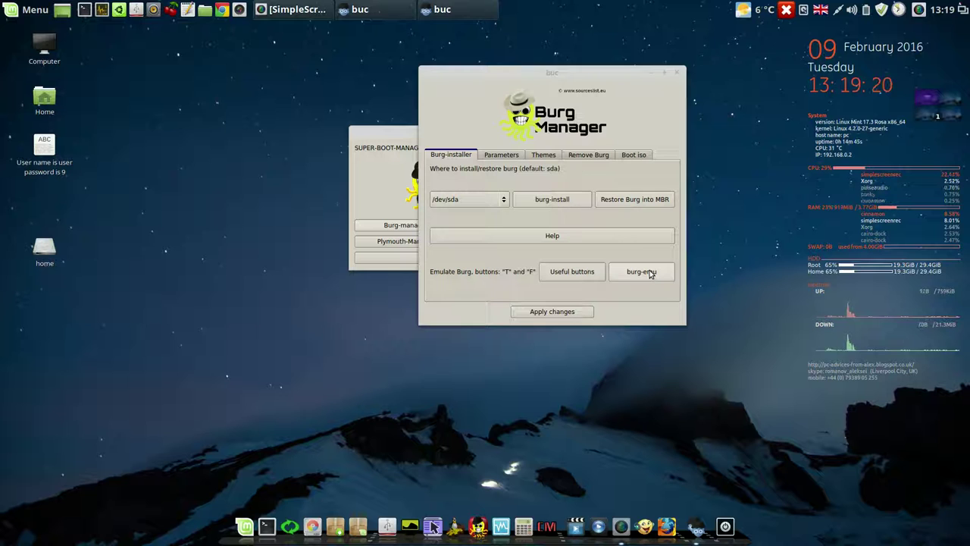
Preview in burg-emu, apply changes to BURG, then preview the ENG, RUS, Windows 10 Pro menu
click(641, 271)
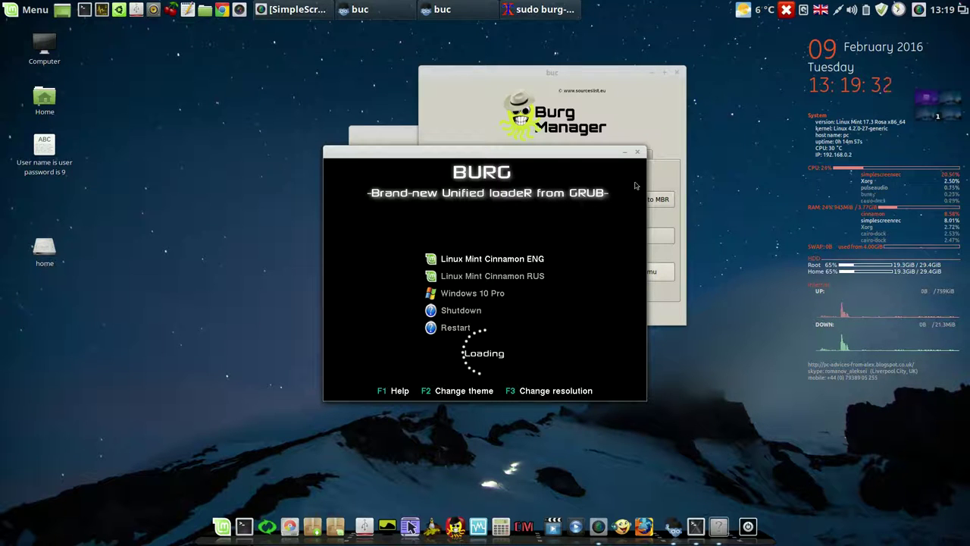
click(636, 154)
click(559, 311)
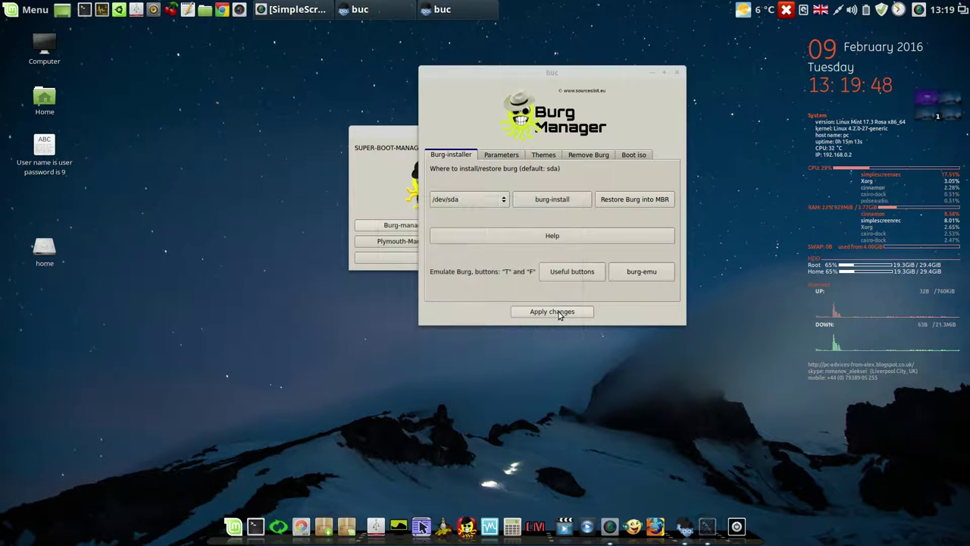
click(643, 276)
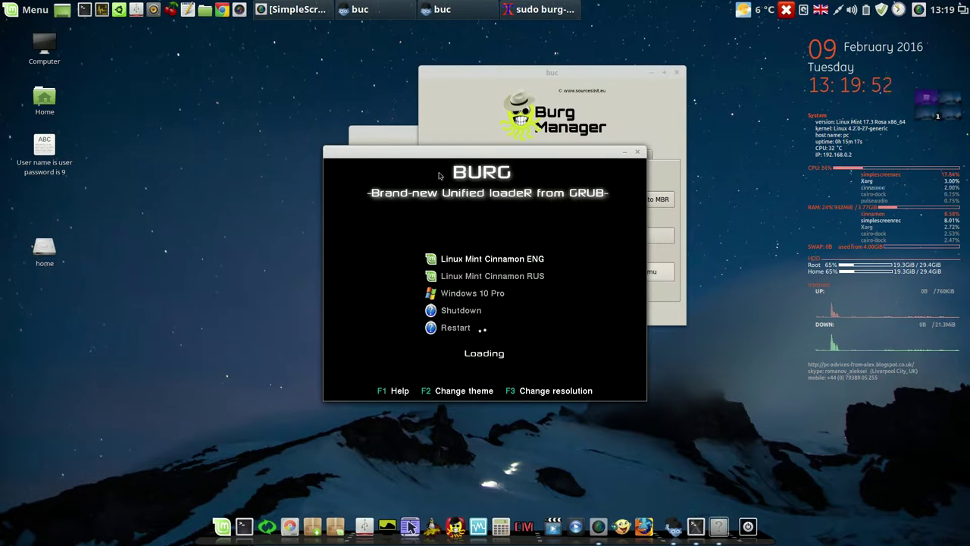
click(636, 154)
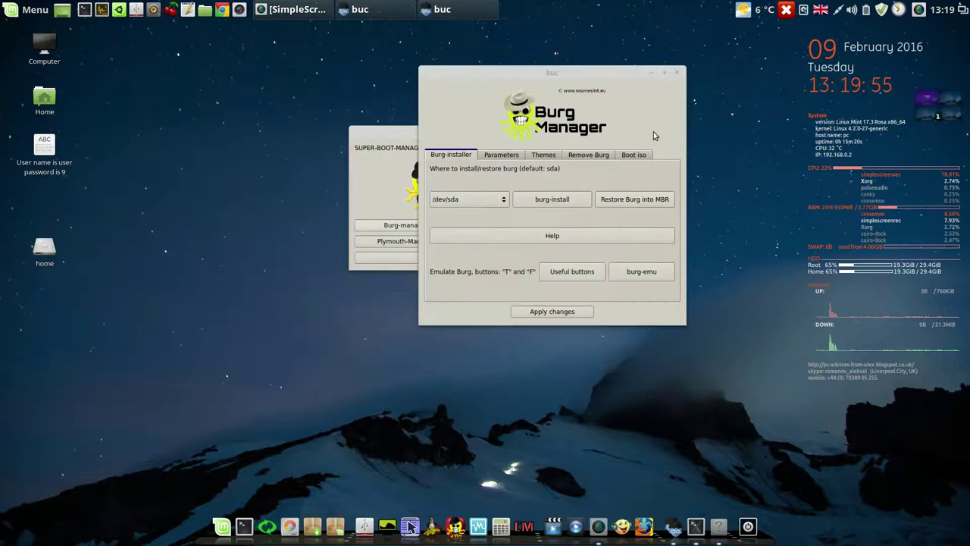
Close the Burg Manager window, then the Super Boot Manager main window
click(677, 73)
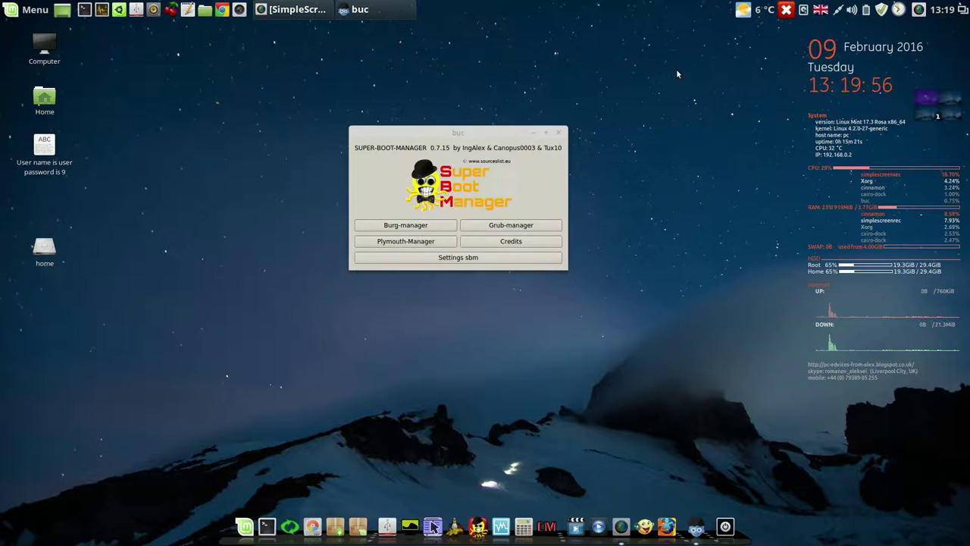
click(560, 133)
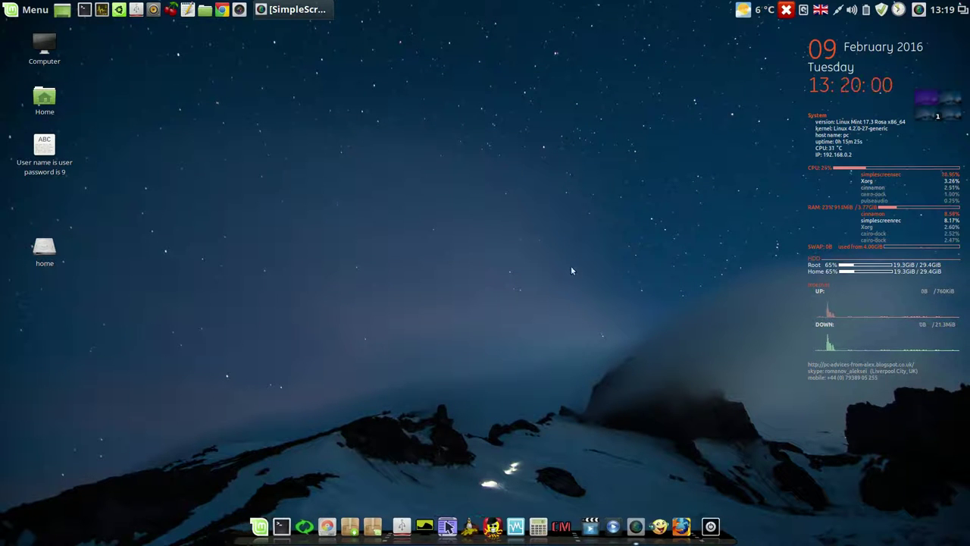